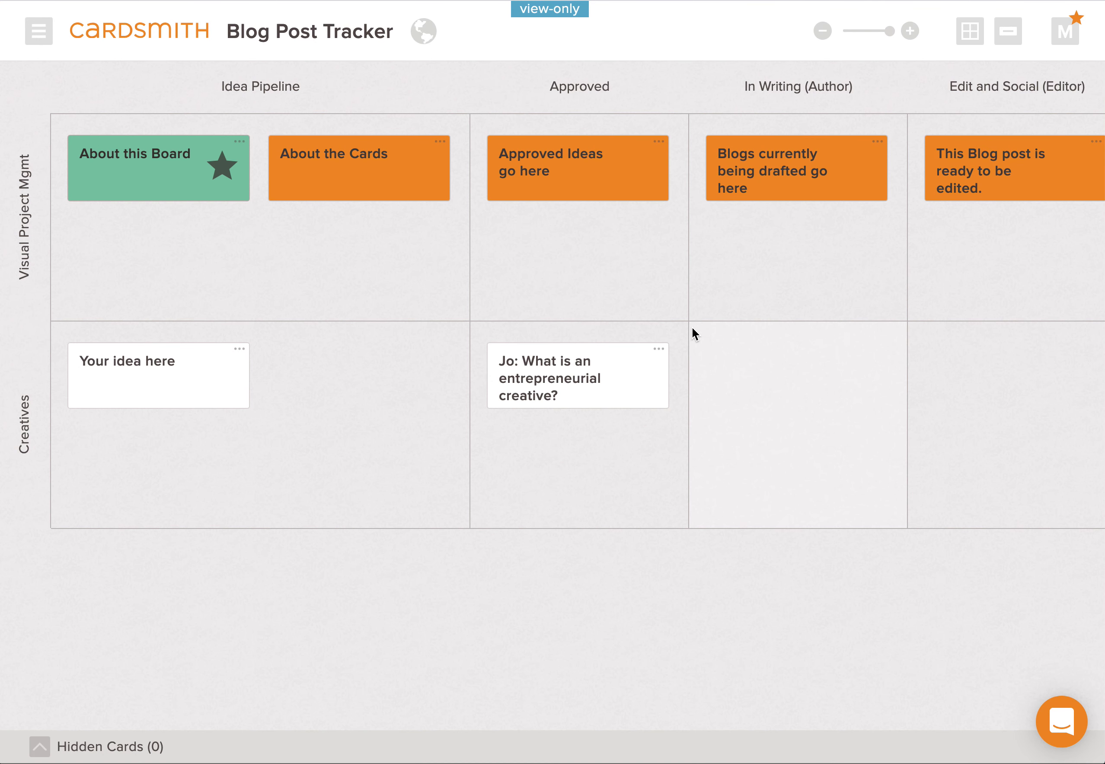
# Step: Copy the Blog Post Tracker board with its layout and cards, naming the copy "My Blog Post Tracker"
pyautogui.click(39, 32)
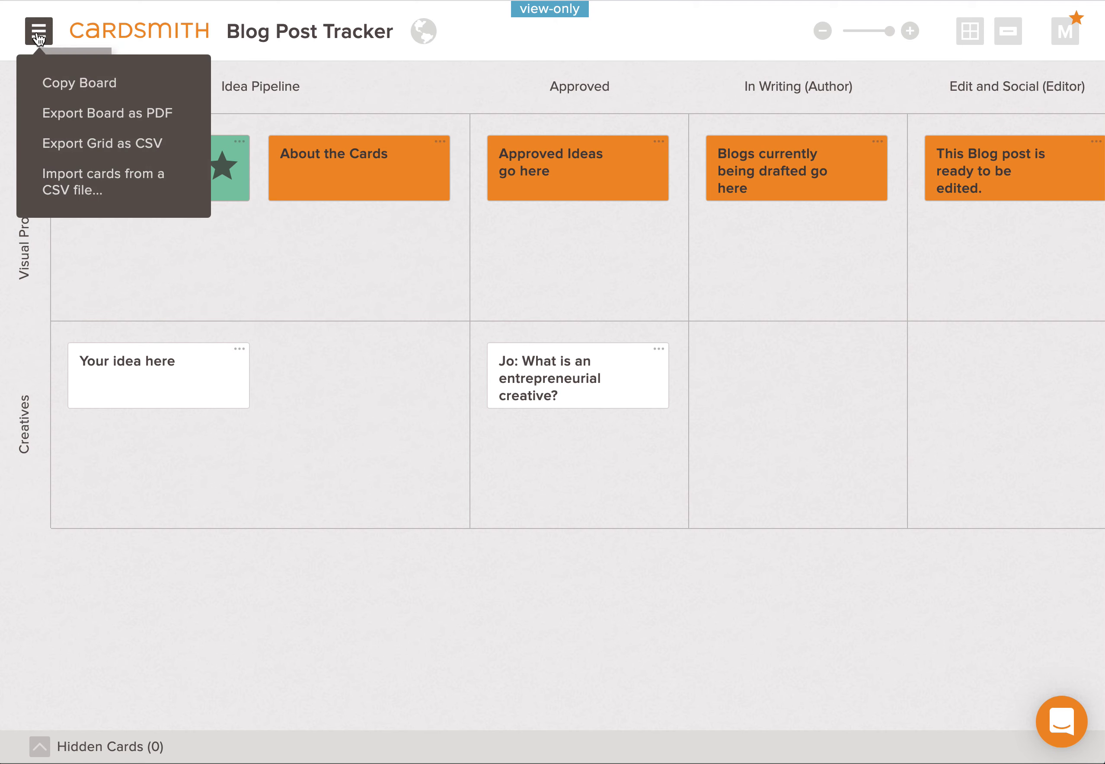
pyautogui.click(61, 84)
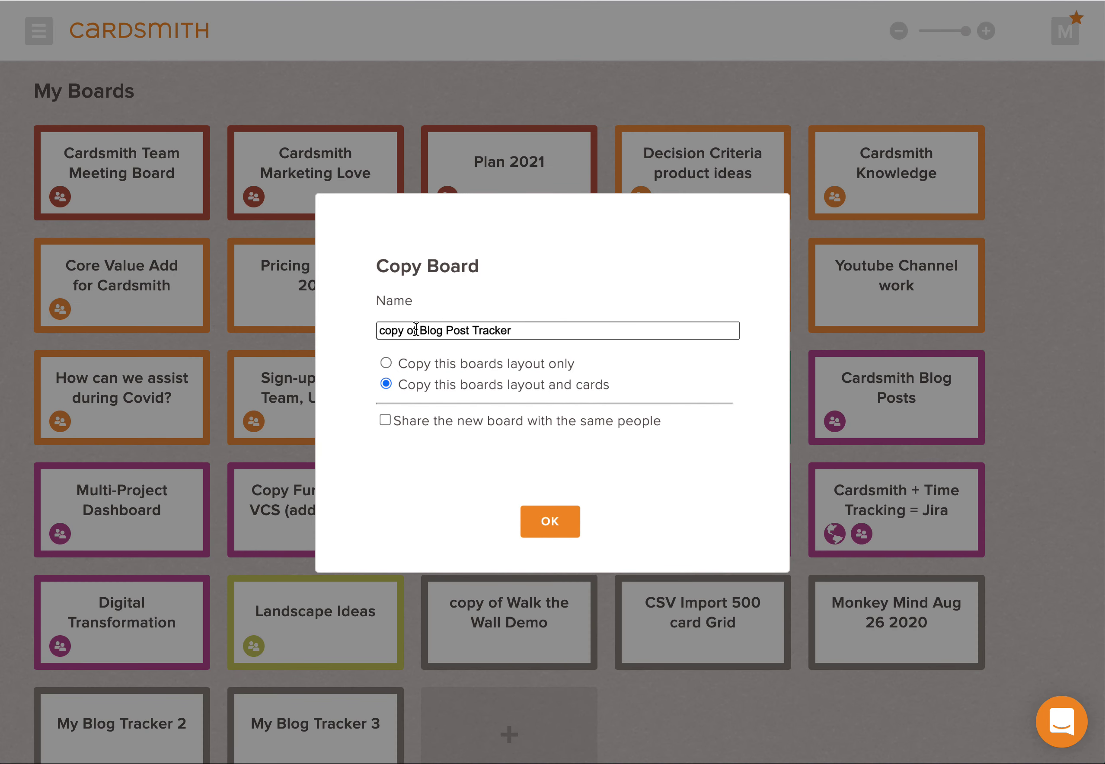
pyautogui.moveTo(446, 330); pyautogui.dragTo(359, 329)
pyautogui.write('My Blo')
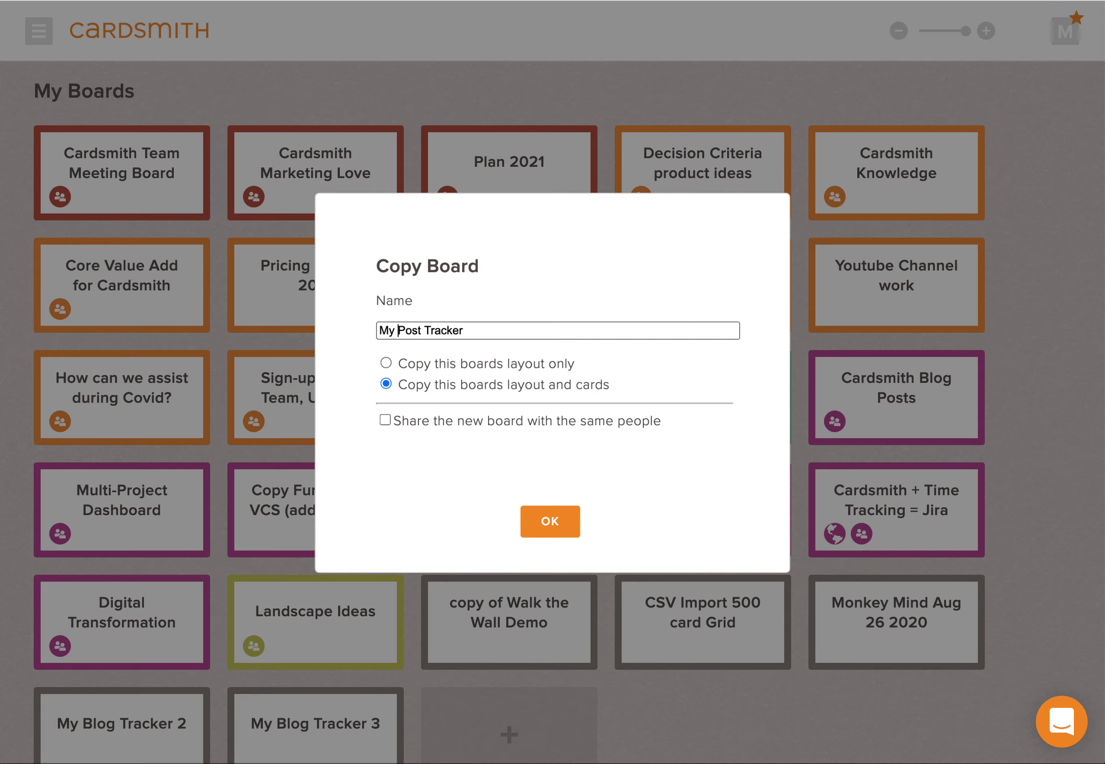
pyautogui.write('g')
pyautogui.click(549, 529)
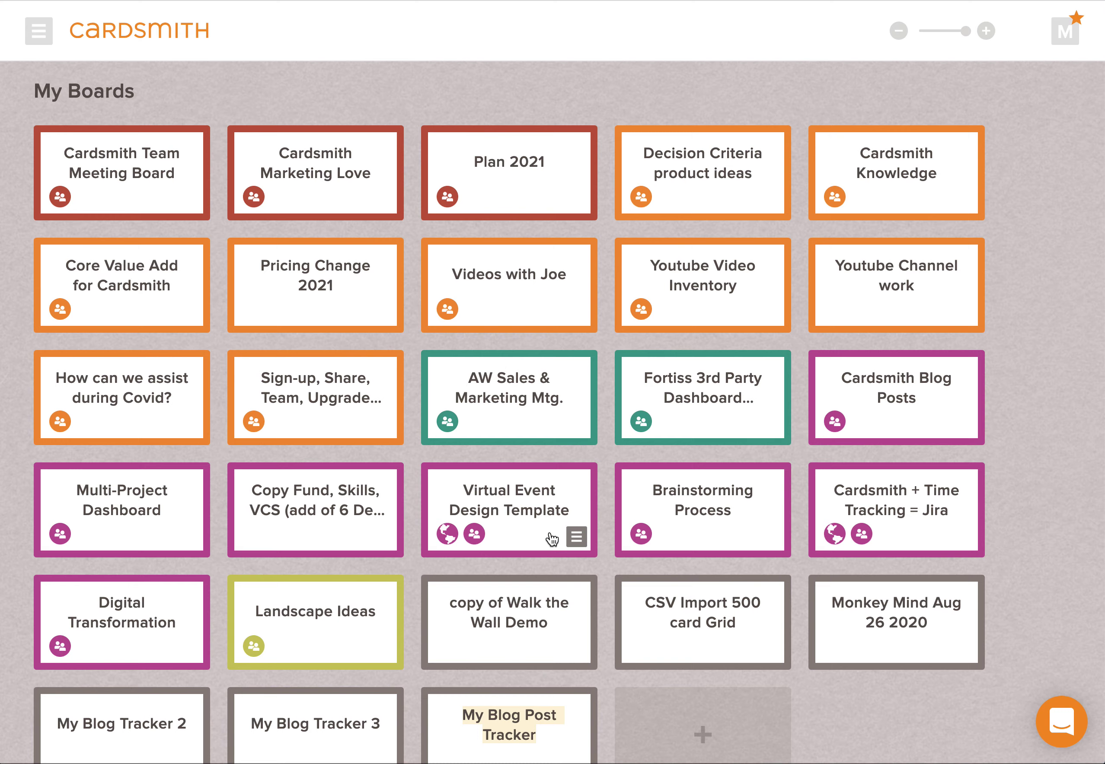
# Step: Open the new My Blog Post Tracker board from My Boards and look across its columns
pyautogui.scroll(-7, 638, 752)
pyautogui.scroll(4, 661, 543)
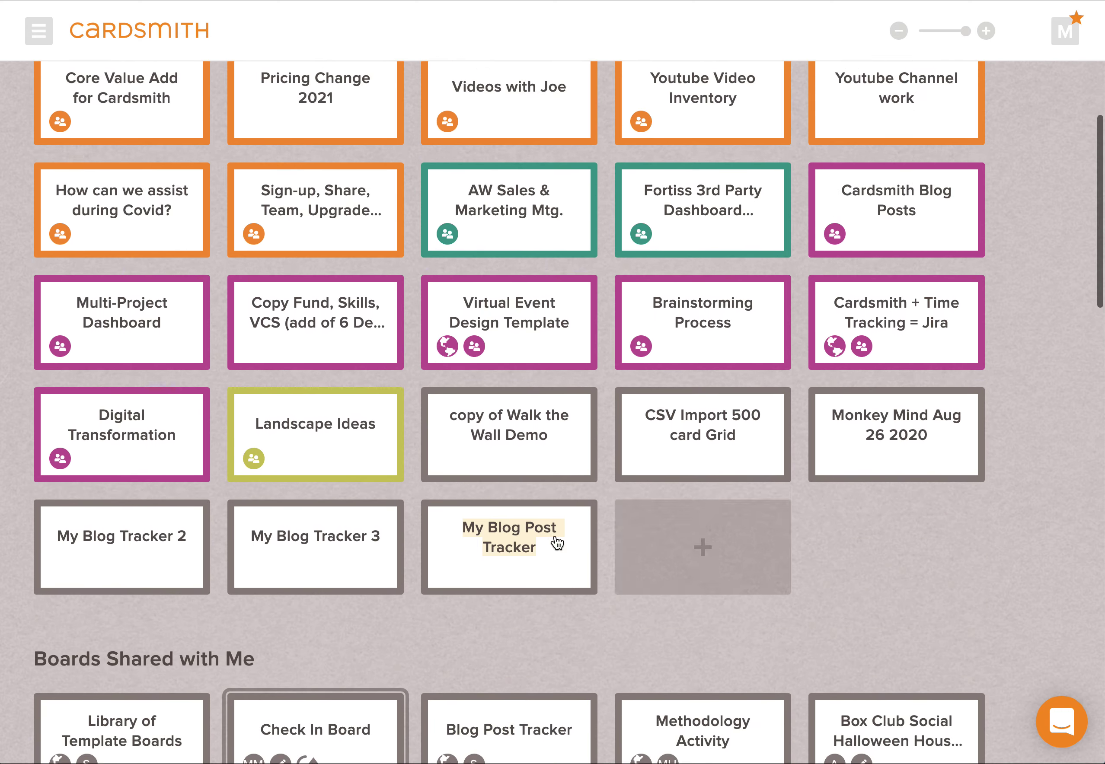
pyautogui.click(481, 599)
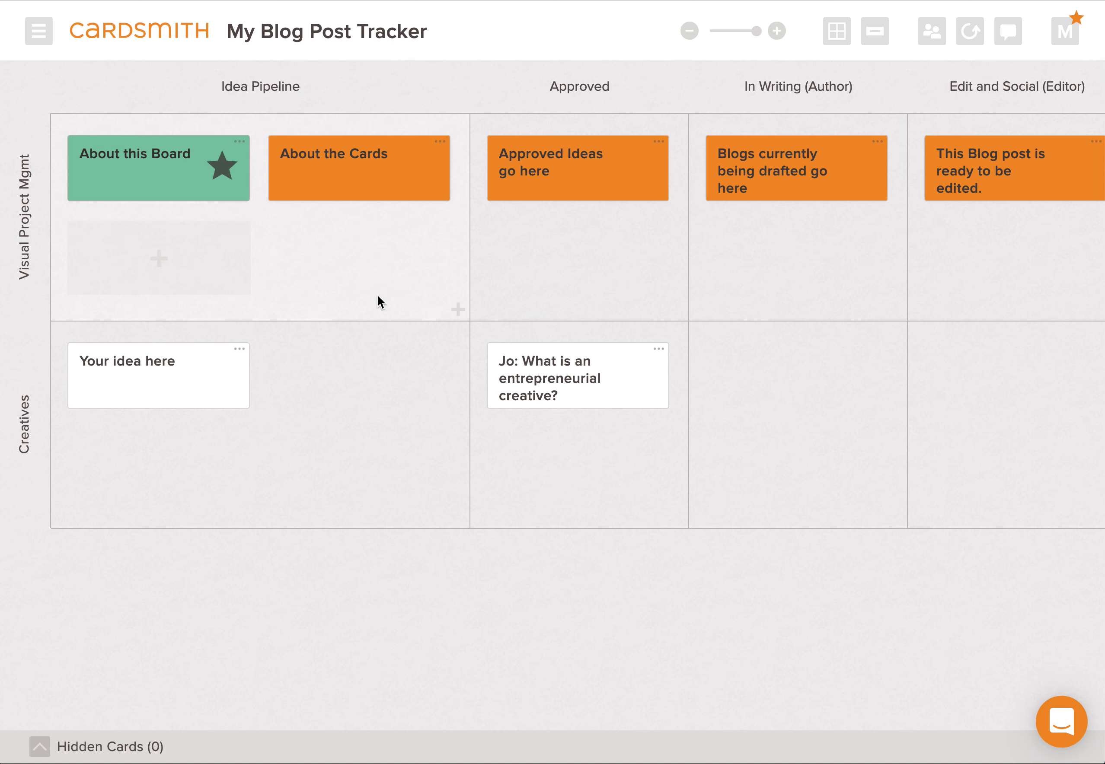
pyautogui.hscroll(5, 378, 296)
pyautogui.hscroll(-5, 379, 297)
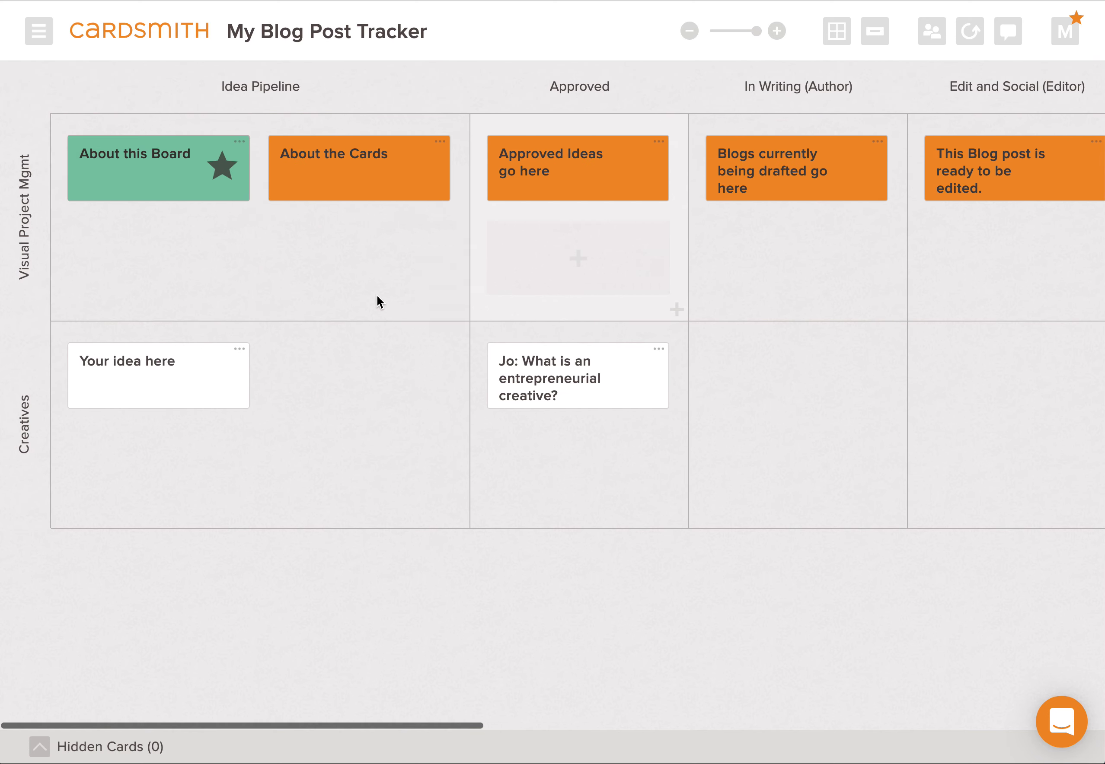
# Step: Read the details of the About this Board and About the Cards cards in the Idea Pipeline column
pyautogui.click(143, 190)
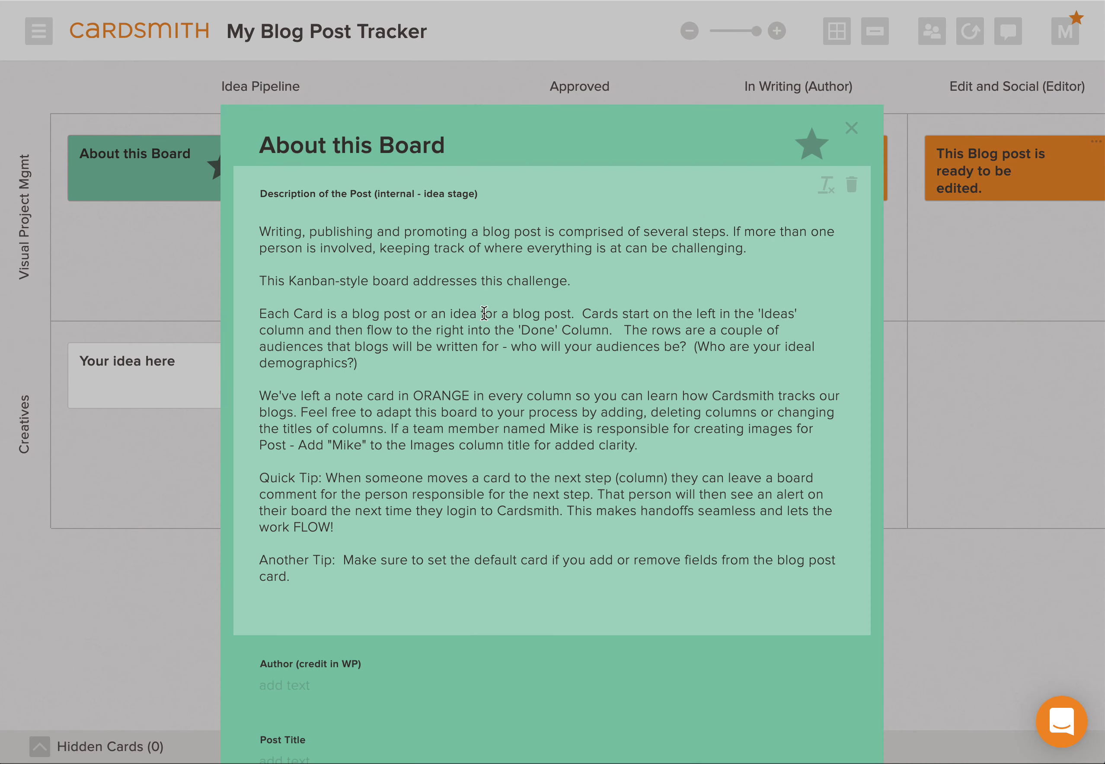
pyautogui.scroll(-5, 501, 315)
pyautogui.scroll(-8, 643, 517)
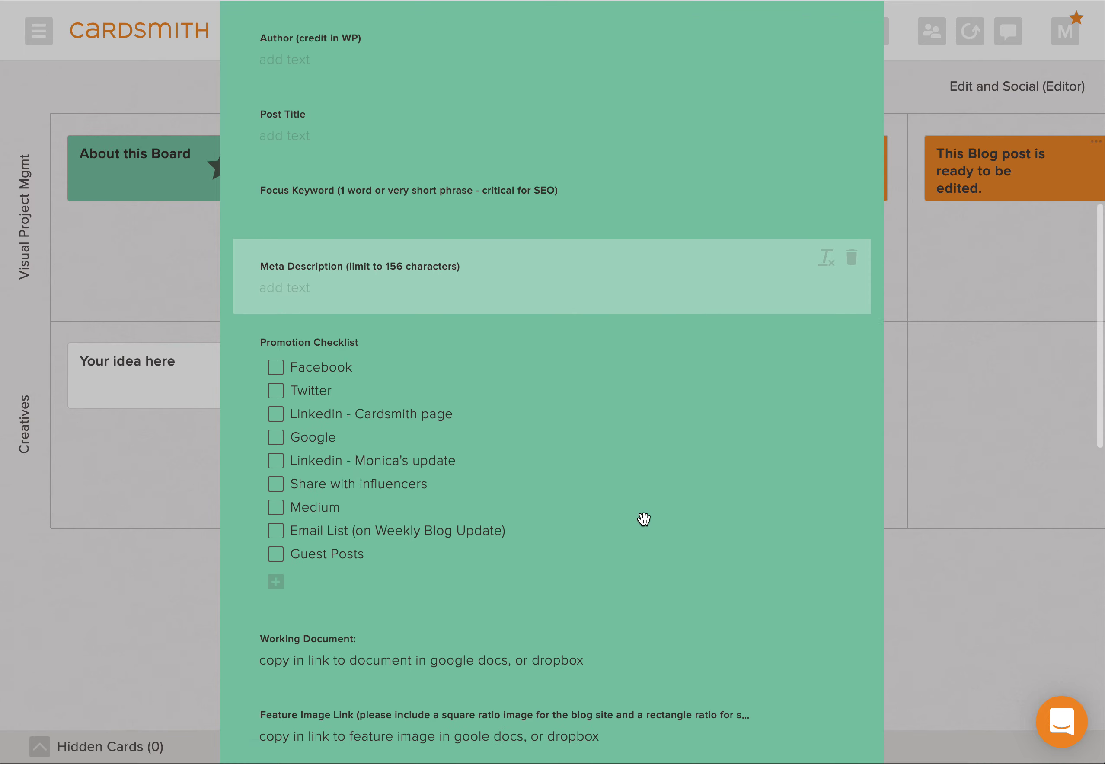
pyautogui.click(1018, 385)
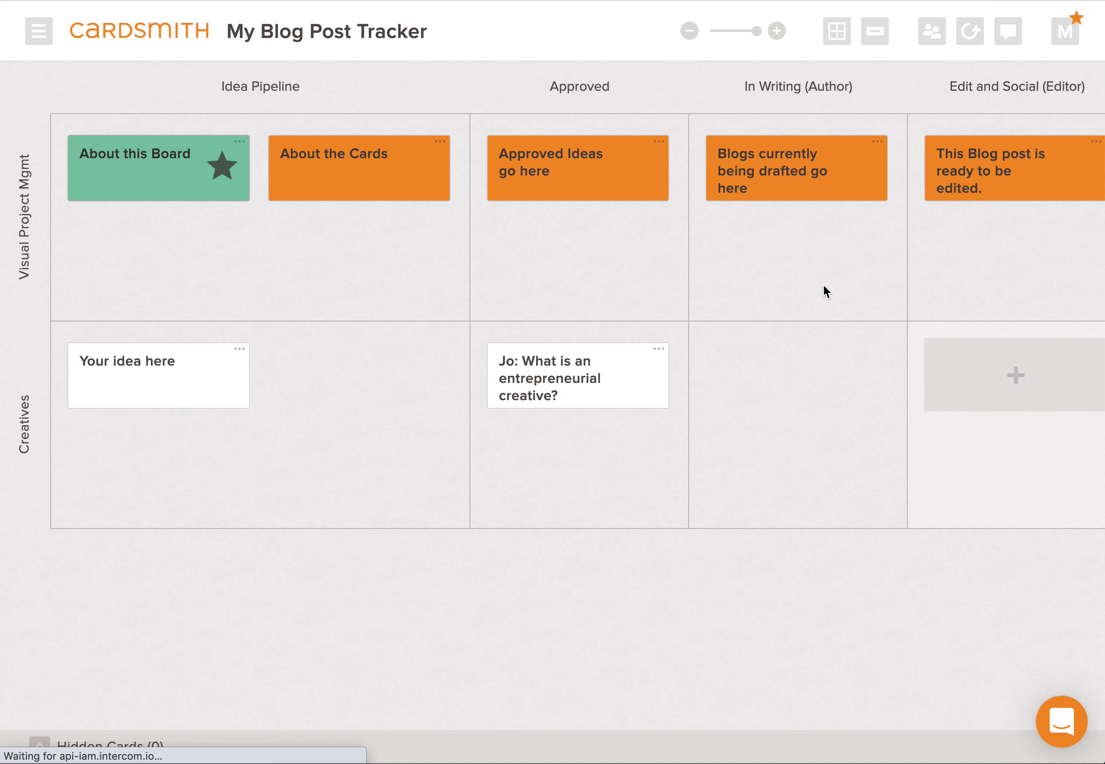
pyautogui.click(350, 182)
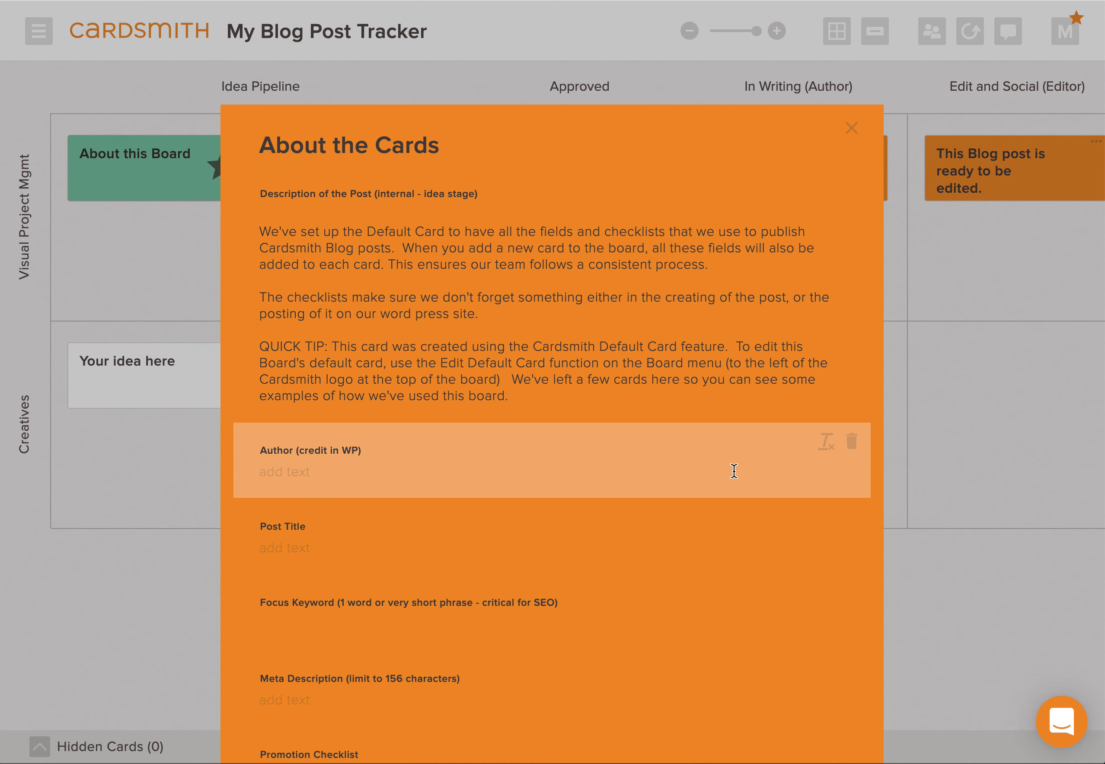
pyautogui.click(942, 328)
# Step: Add a card titled "My Idea Blog" in the Creatives row under In Writing (Author)
pyautogui.click(799, 375)
pyautogui.click(820, 383)
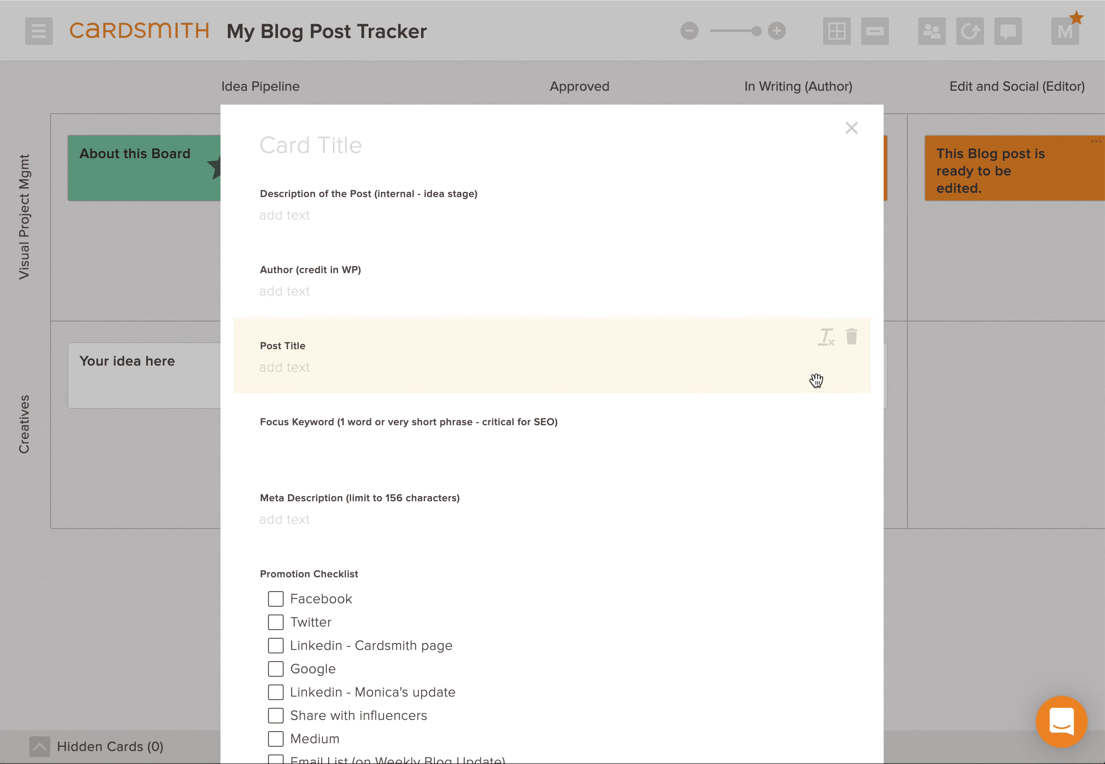
pyautogui.click(300, 148)
pyautogui.write('My Ide')
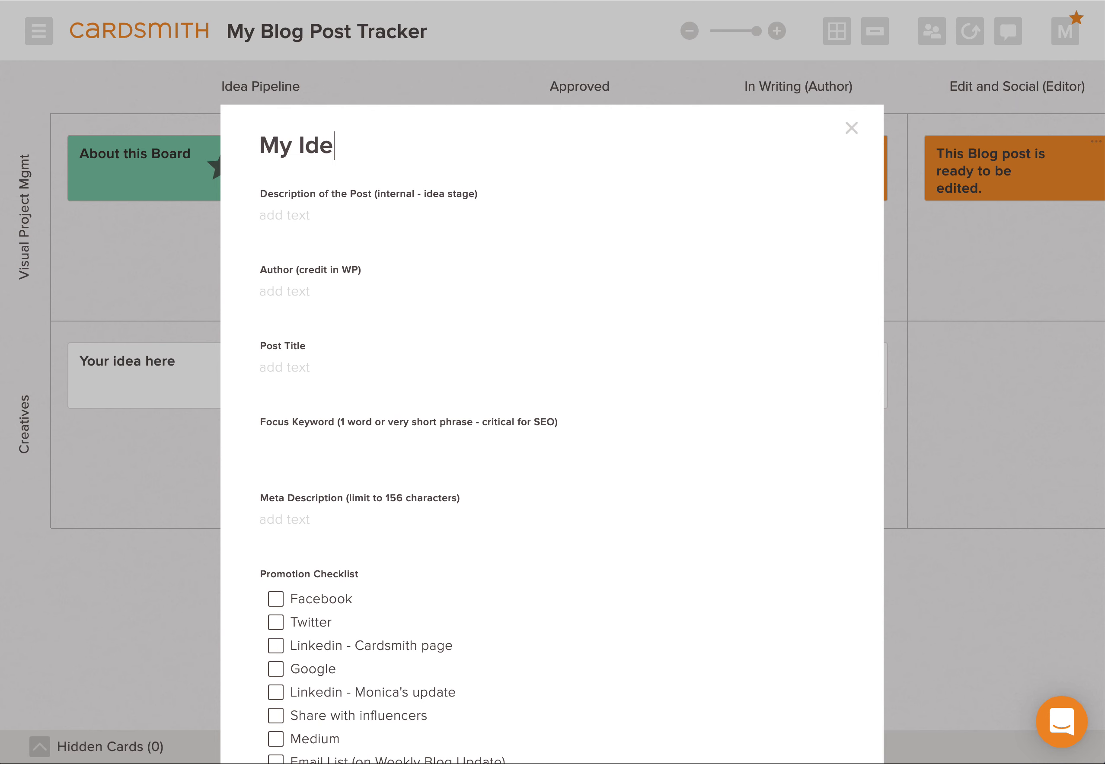
pyautogui.write('a Blog')
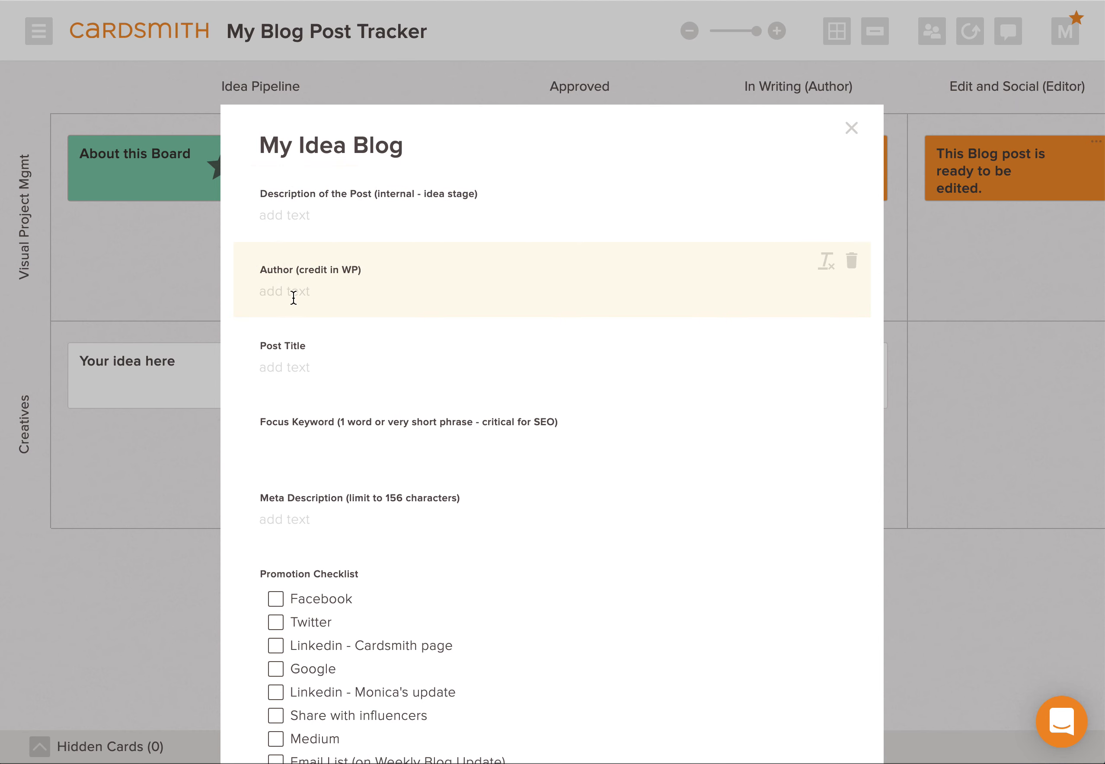
# Step: Move the Long social promotion text field above Short social promotion text in the My Idea Blog card
pyautogui.scroll(-3, 331, 373)
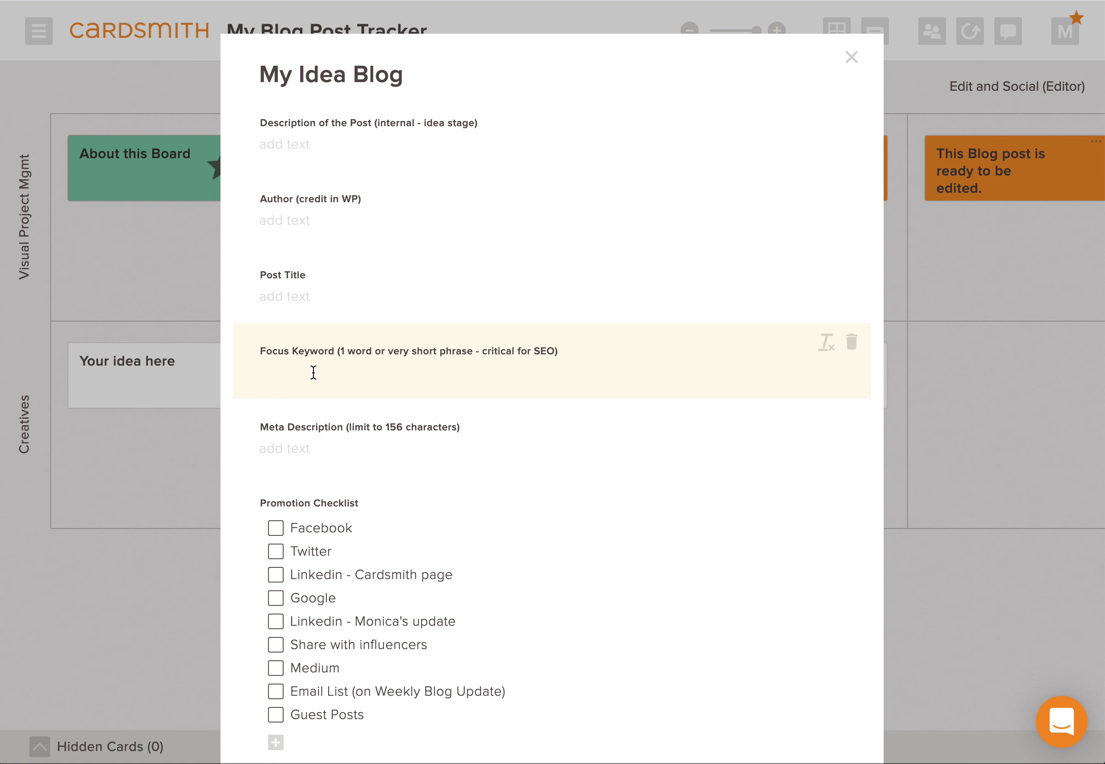
pyautogui.scroll(-3, 314, 373)
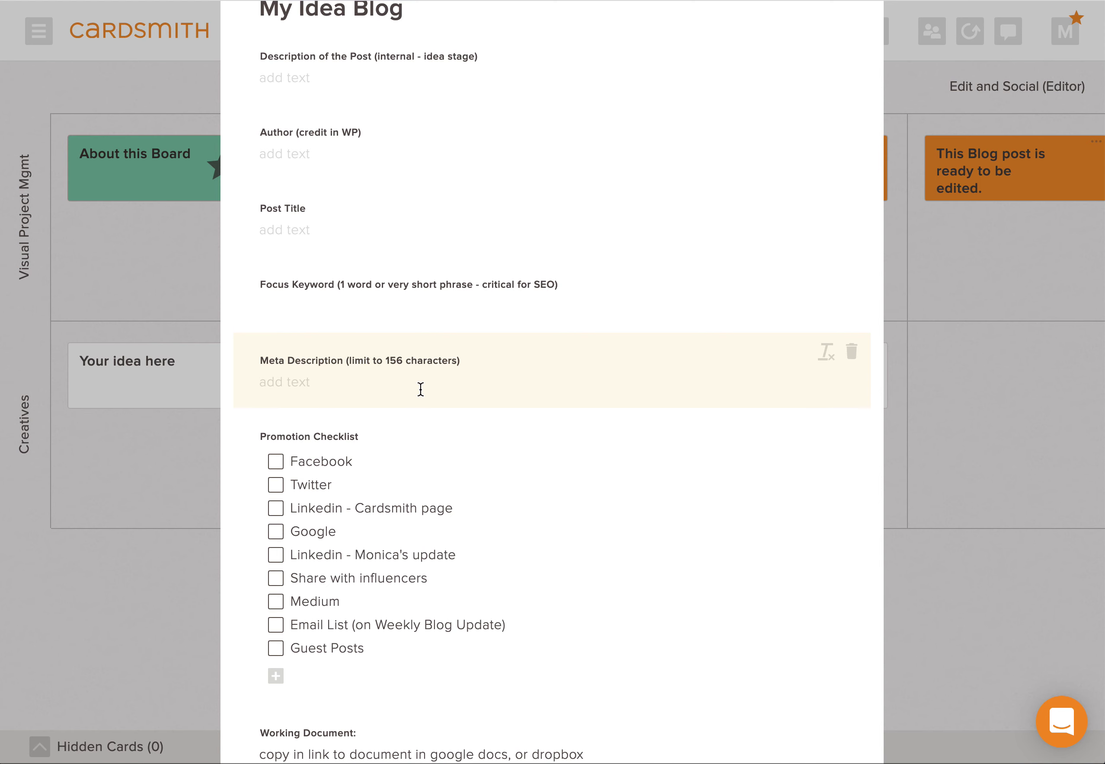
pyautogui.scroll(-3, 423, 389)
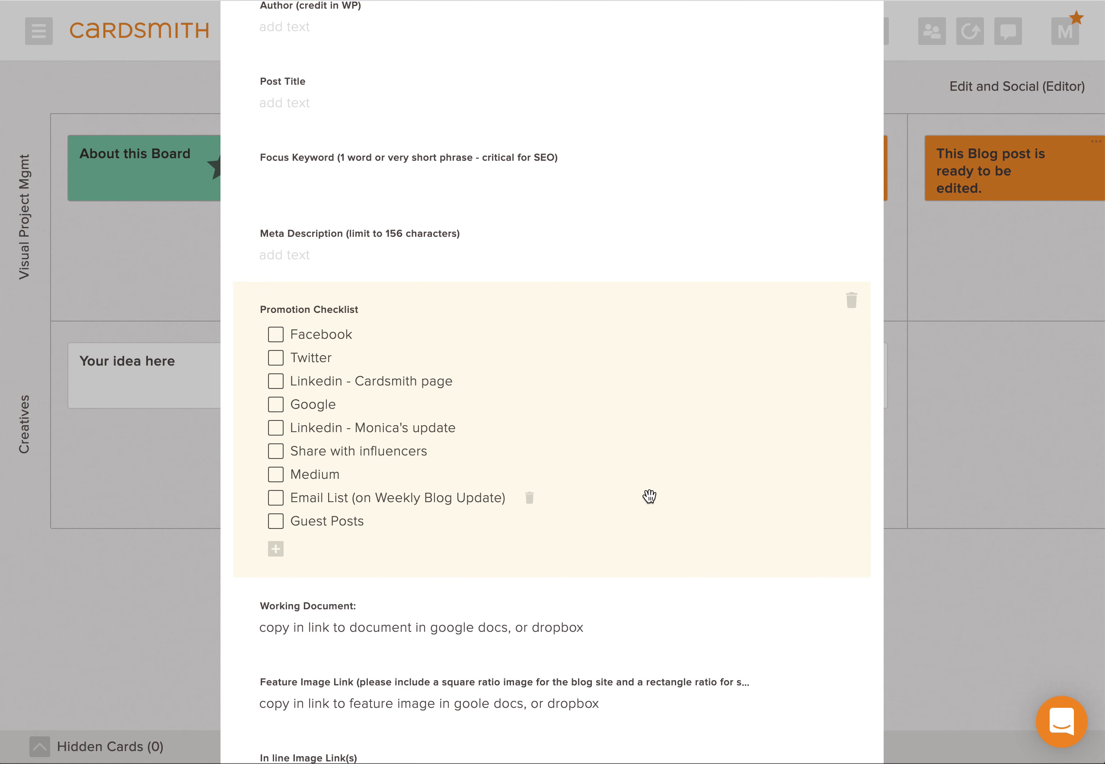
pyautogui.scroll(-3, 650, 496)
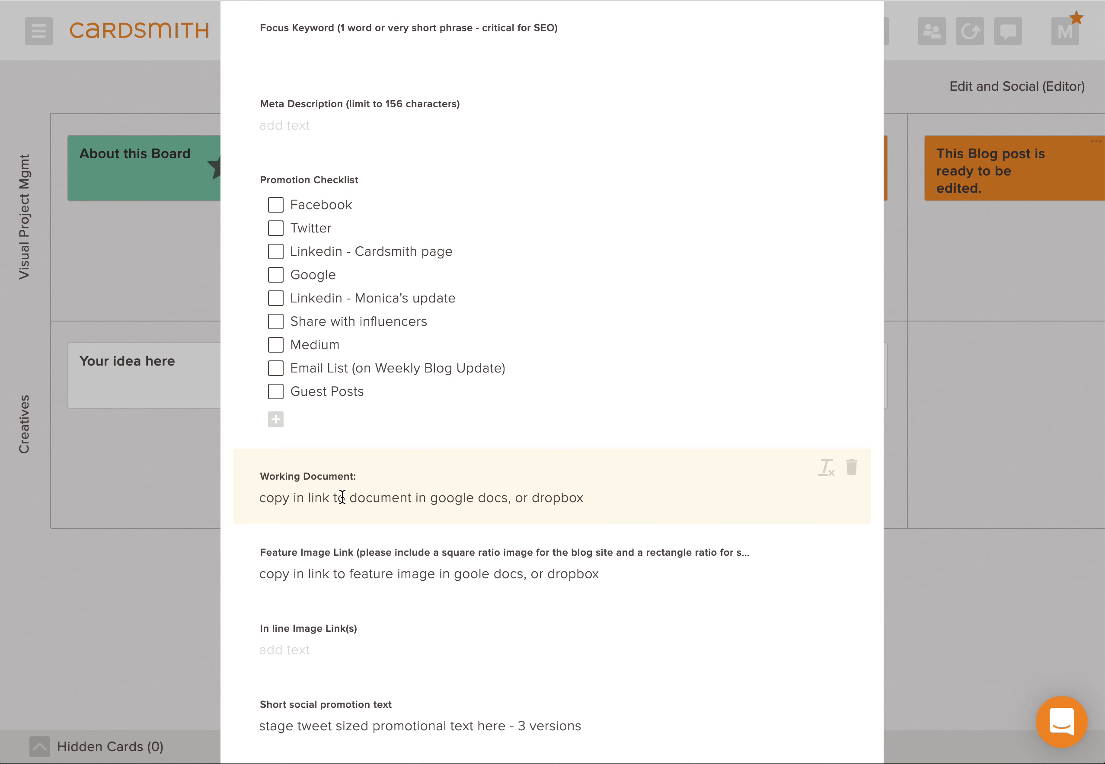
pyautogui.scroll(-1, 303, 498)
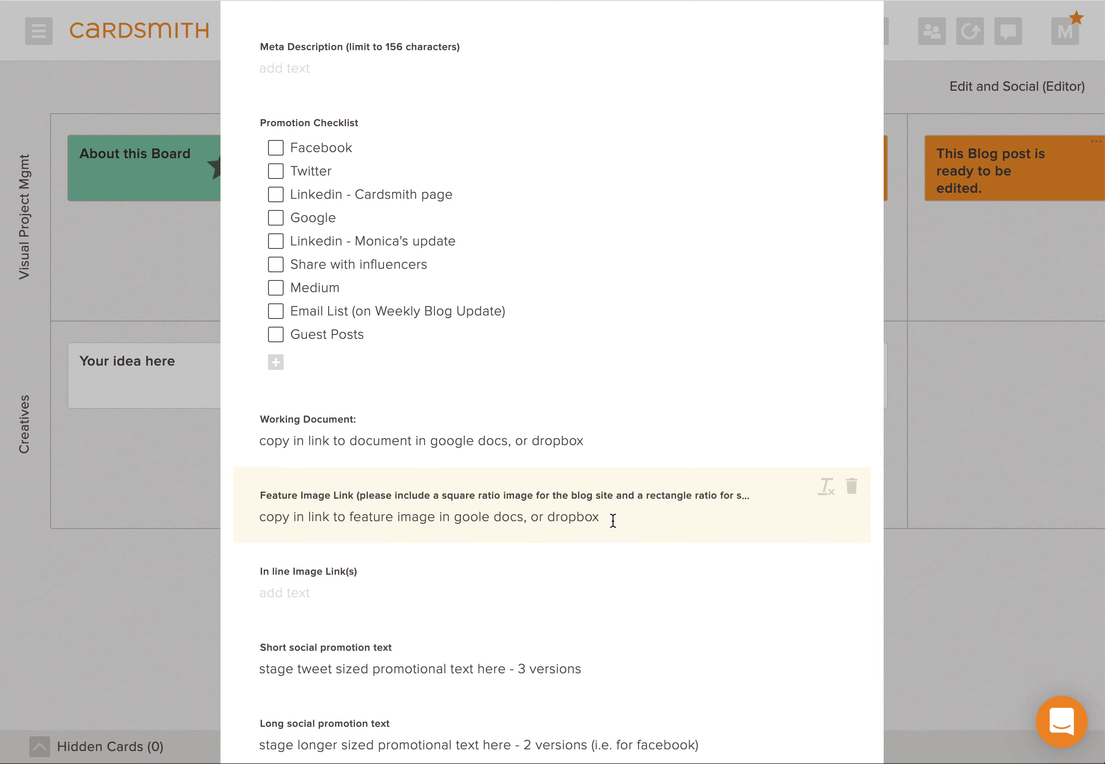
pyautogui.scroll(-3, 613, 520)
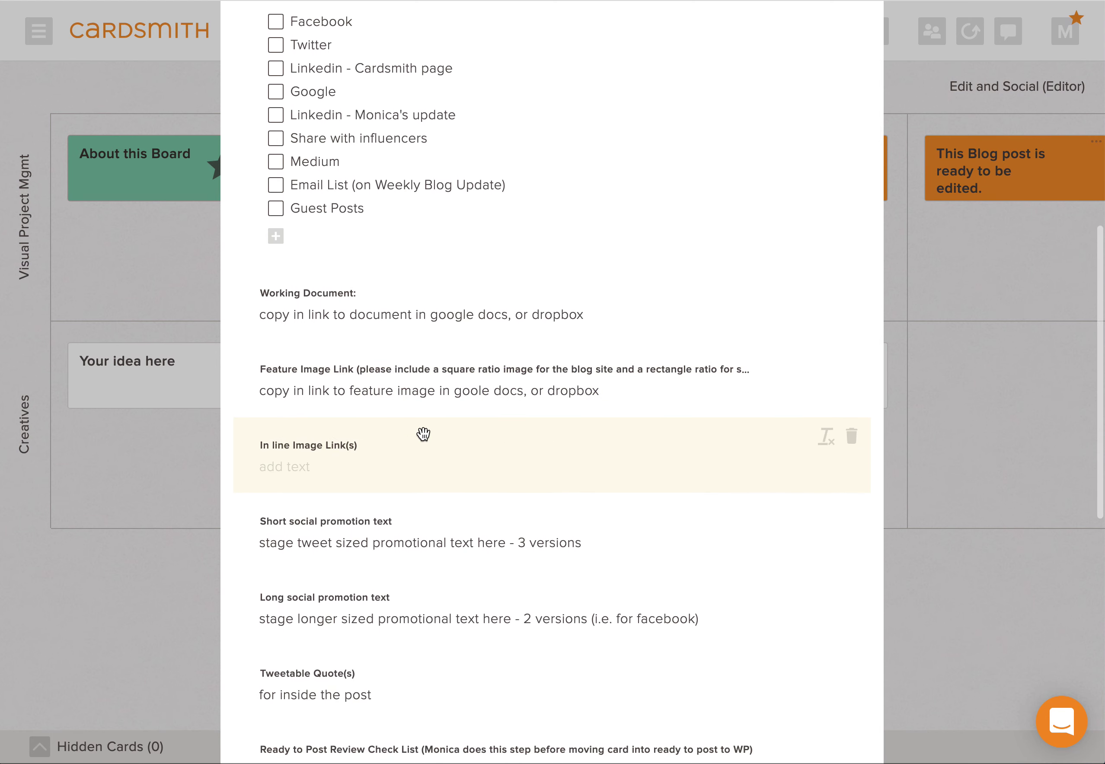
pyautogui.scroll(-1, 423, 434)
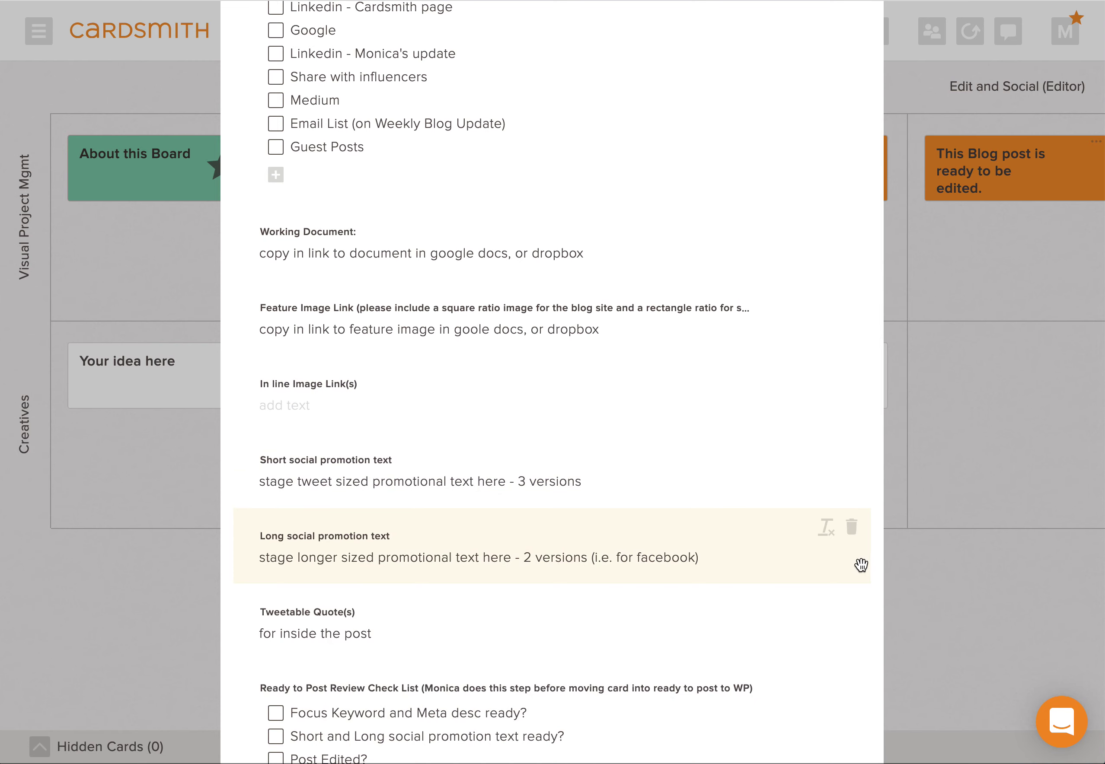
pyautogui.moveTo(861, 571); pyautogui.dragTo(850, 474)
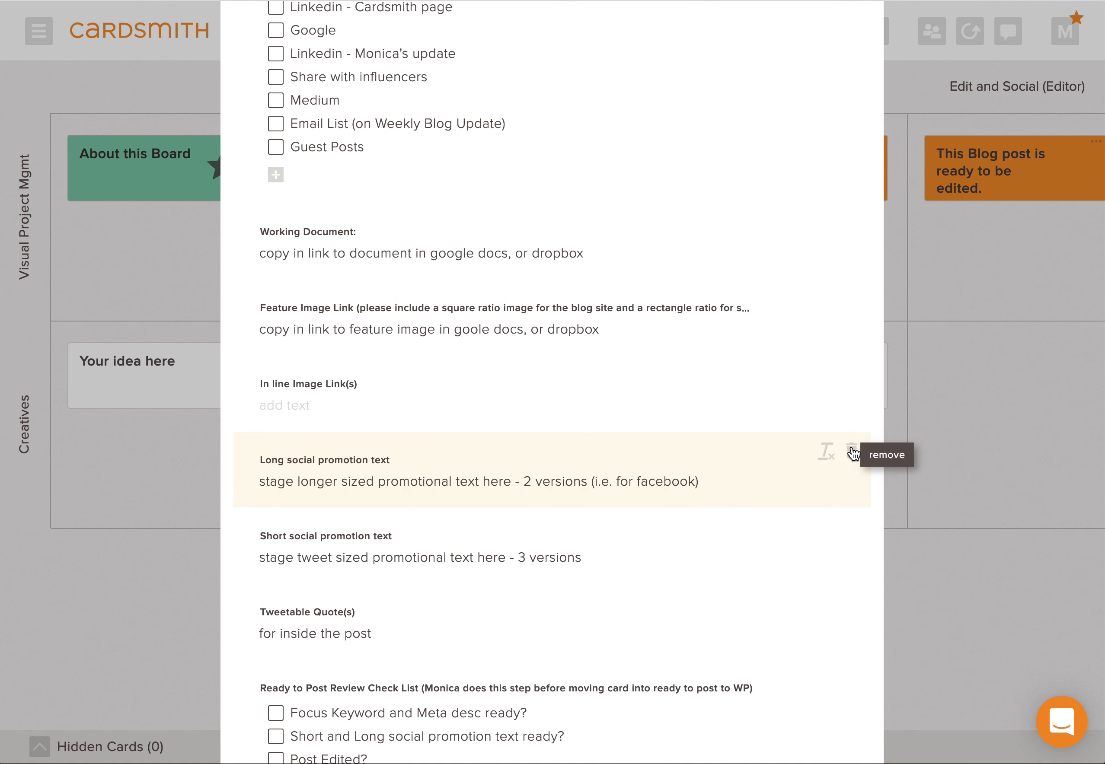
# Step: Remove Google from the card's Promotion Checklist and add a checklist entry named "new item"
pyautogui.scroll(-10, 820, 587)
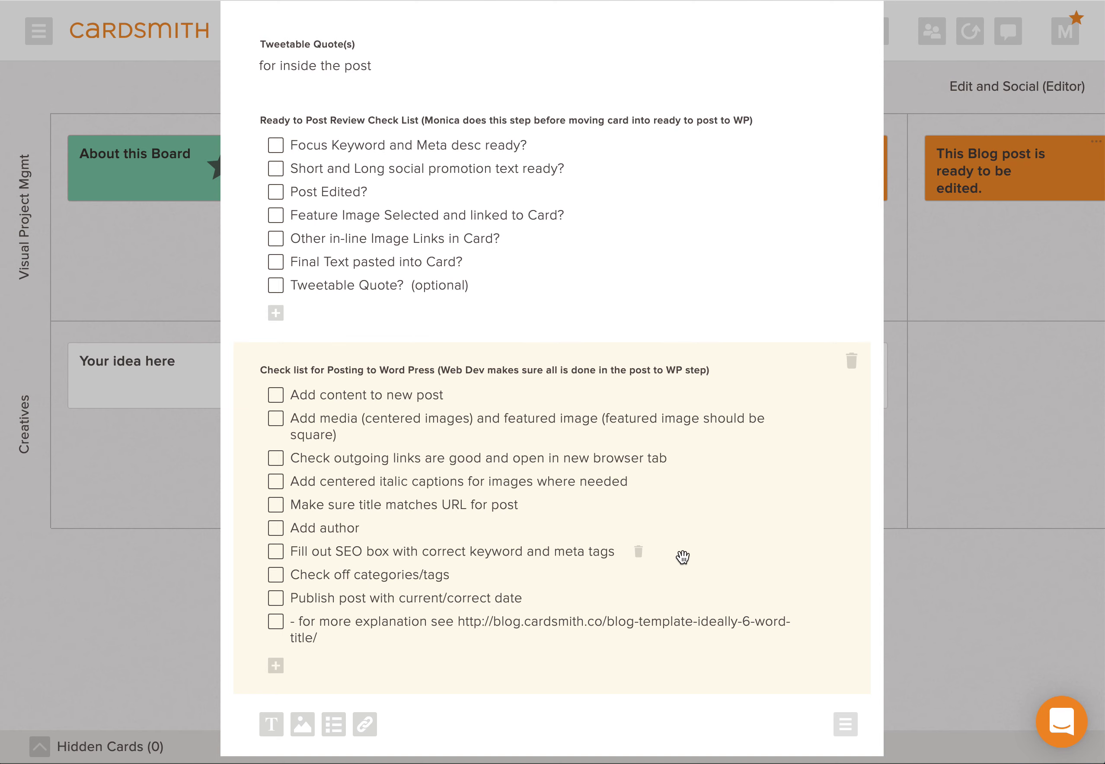
pyautogui.scroll(15, 683, 557)
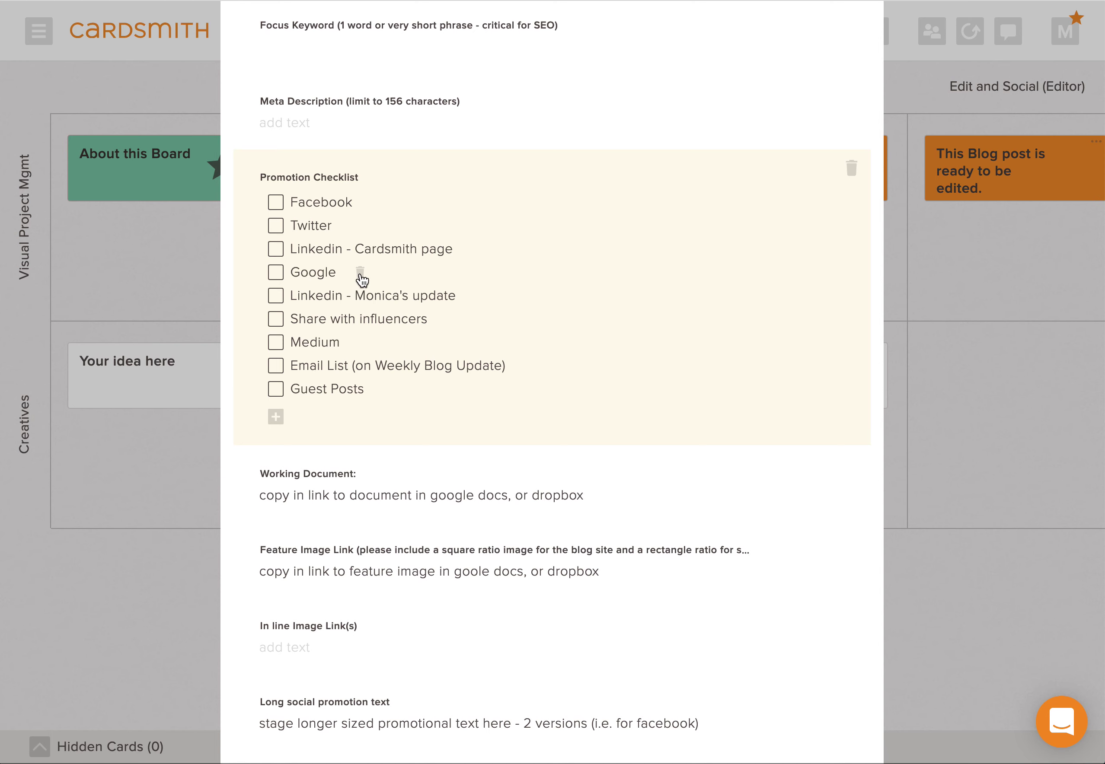
pyautogui.click(360, 274)
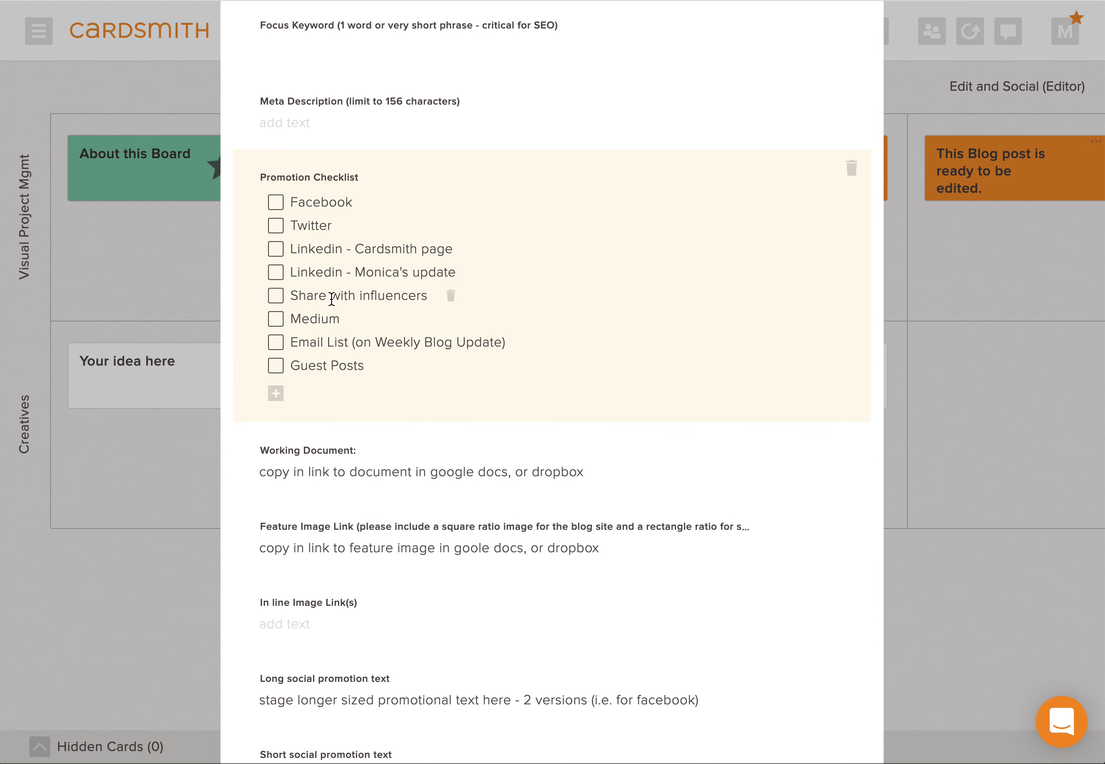
pyautogui.click(276, 395)
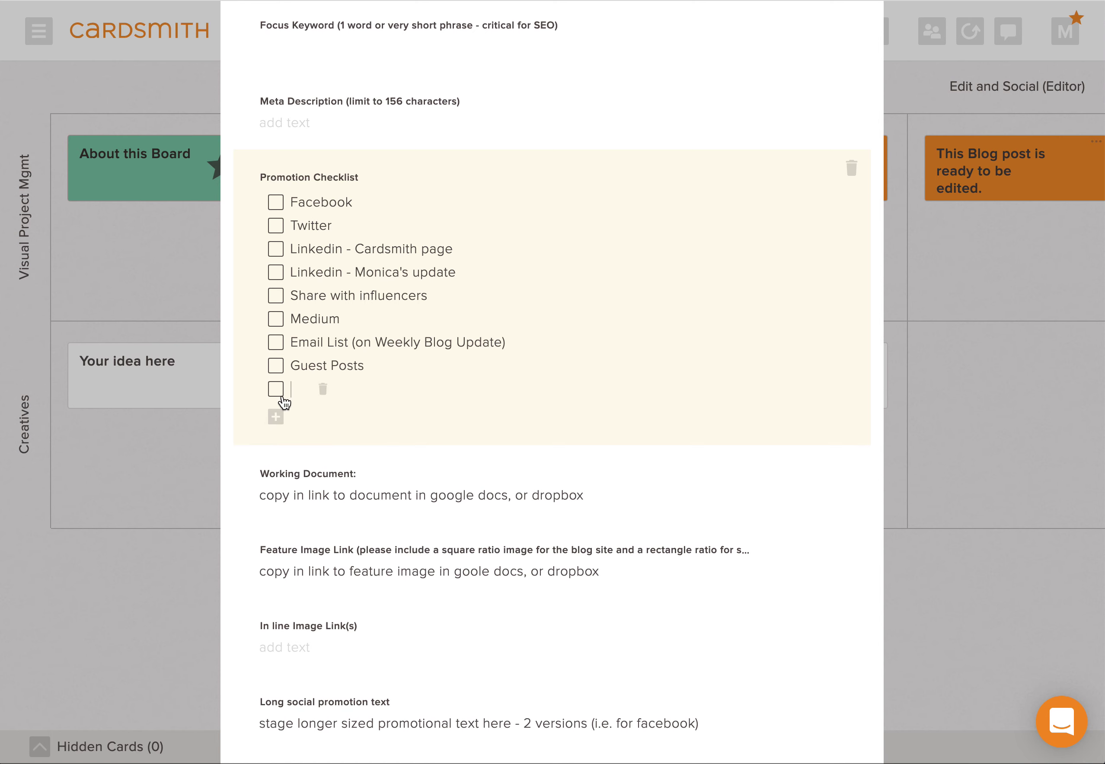
pyautogui.write('new item')
pyautogui.click(350, 320)
pyautogui.moveTo(355, 389); pyautogui.dragTo(345, 215)
# Step: Set the edited My Idea Blog card as the board's default card
pyautogui.scroll(-15, 378, 362)
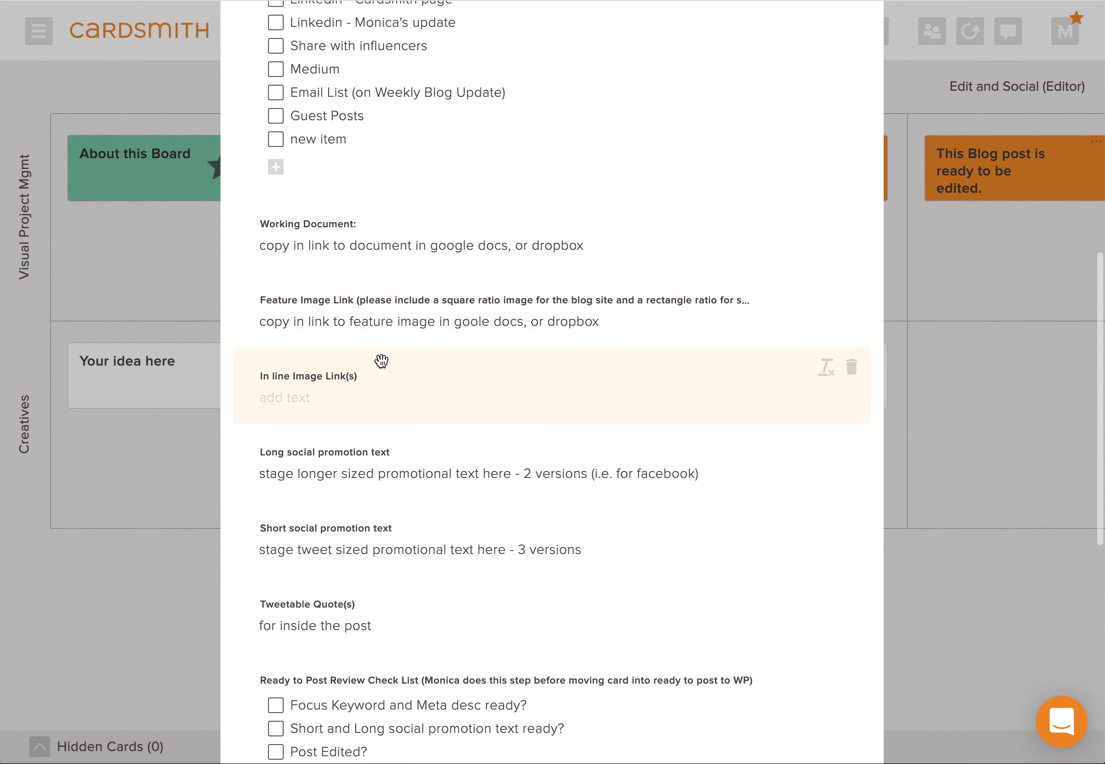
pyautogui.click(846, 725)
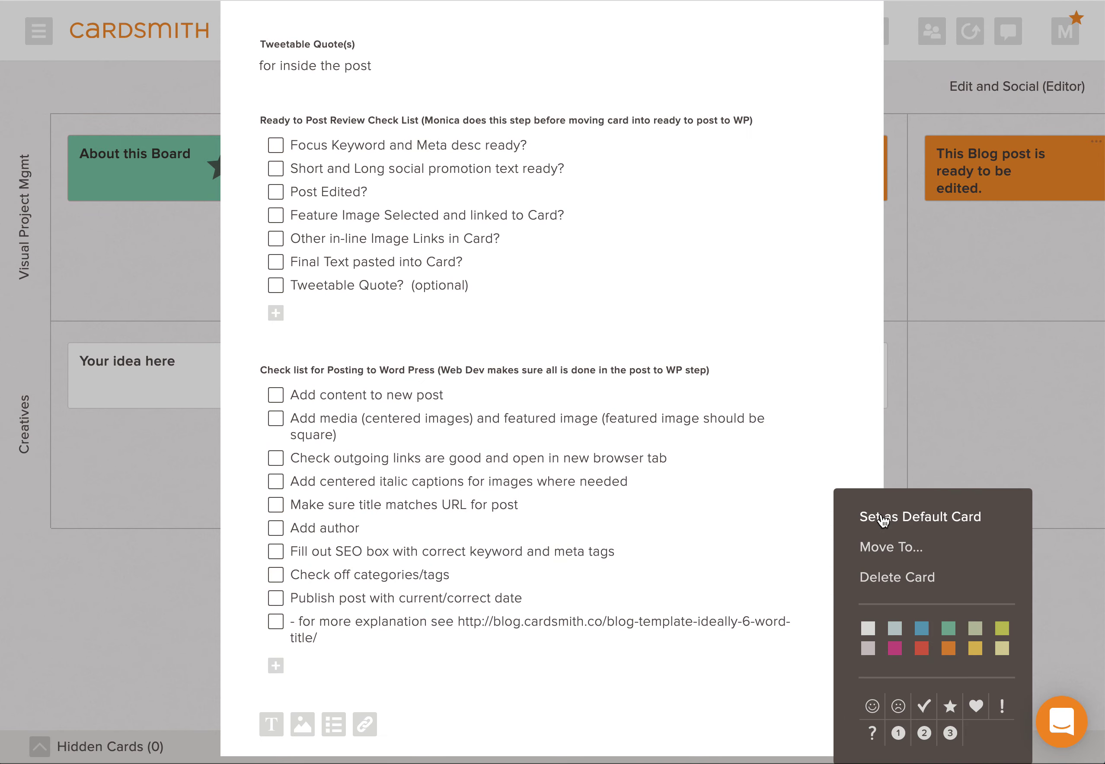
pyautogui.click(881, 518)
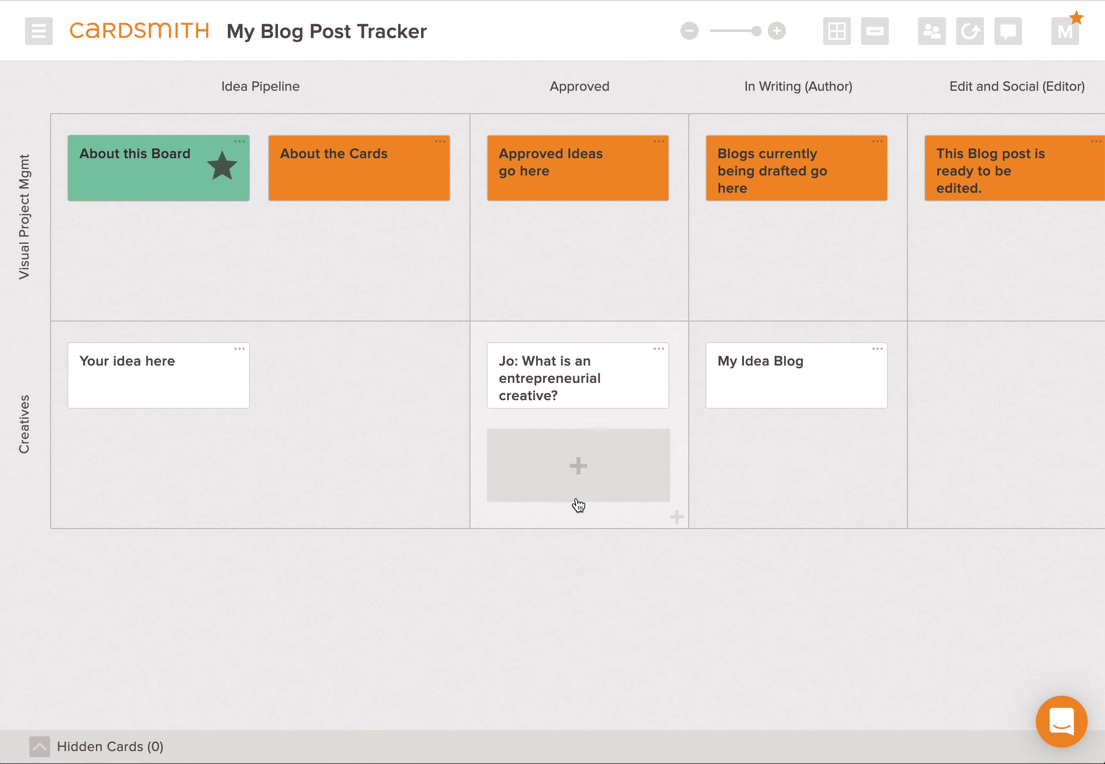
# Step: Add an untitled card below My Idea Blog and check that its fields and checklists follow the default card
pyautogui.click(804, 471)
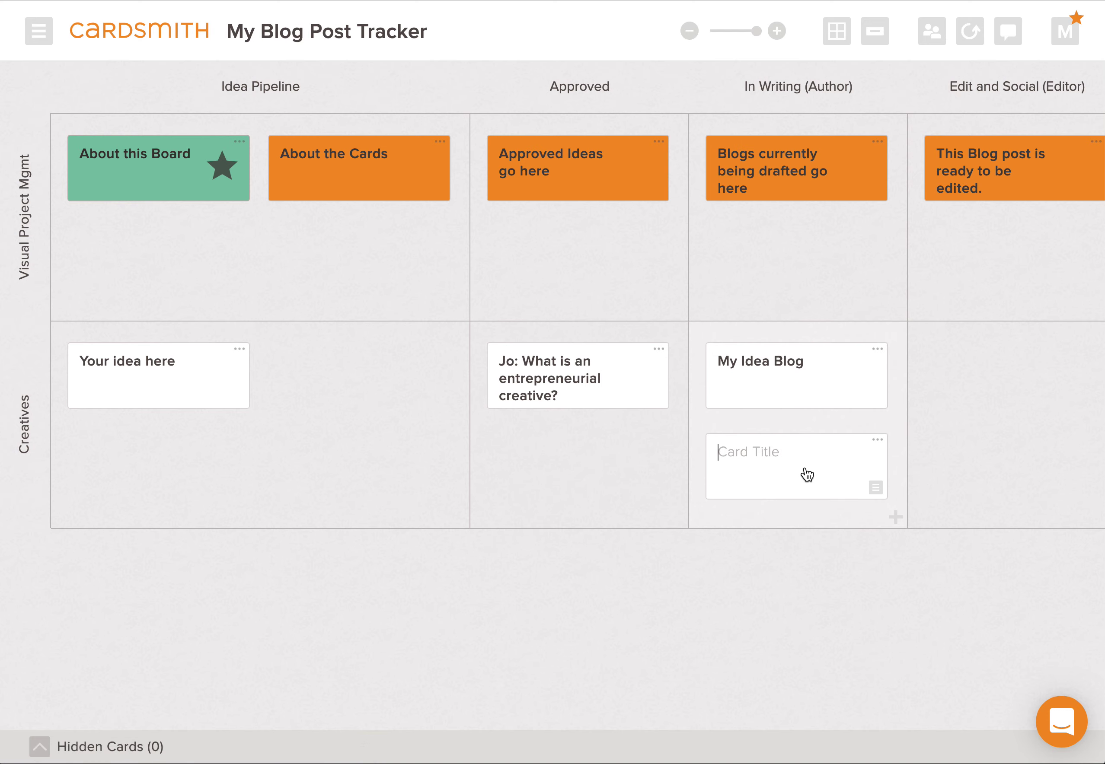
pyautogui.click(807, 475)
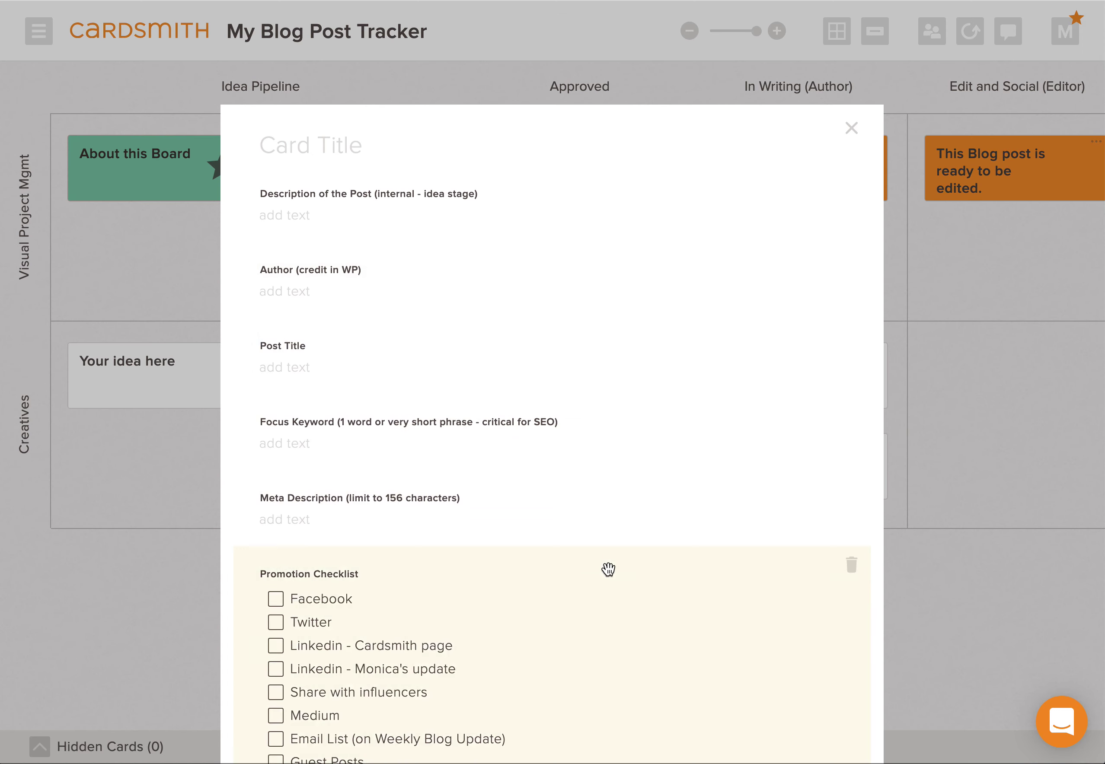
pyautogui.scroll(-3, 607, 573)
pyautogui.scroll(-1, 608, 573)
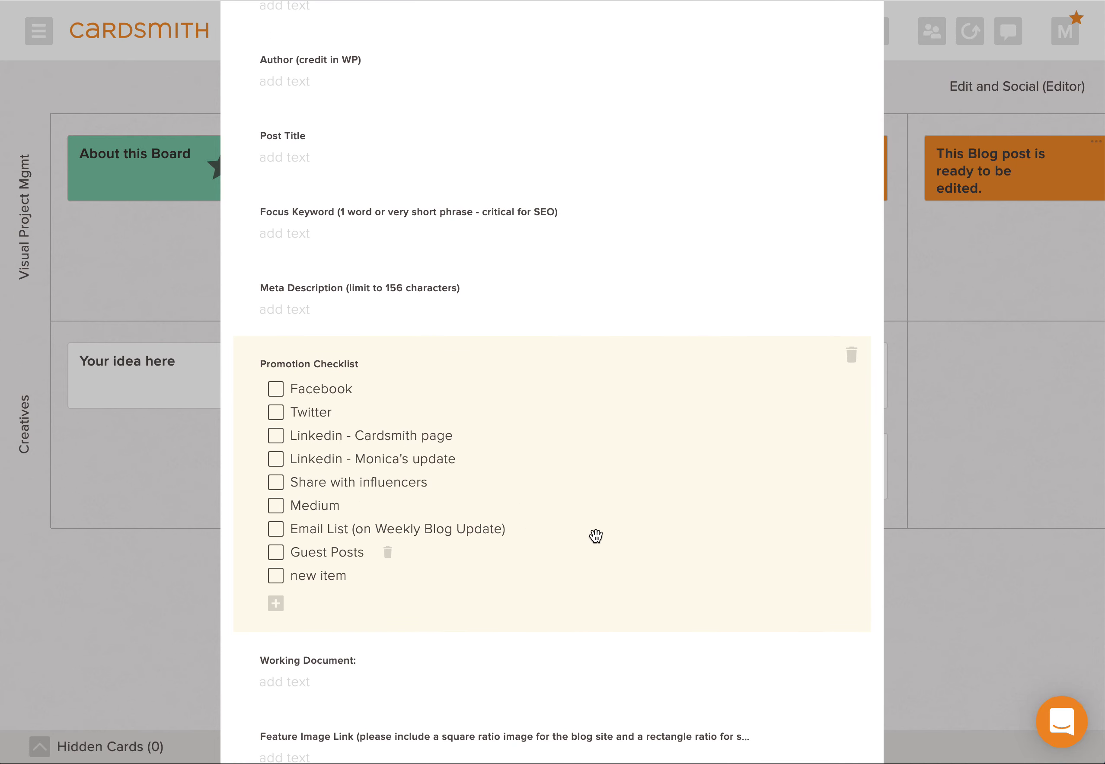
pyautogui.scroll(-5, 592, 547)
pyautogui.scroll(-10, 607, 526)
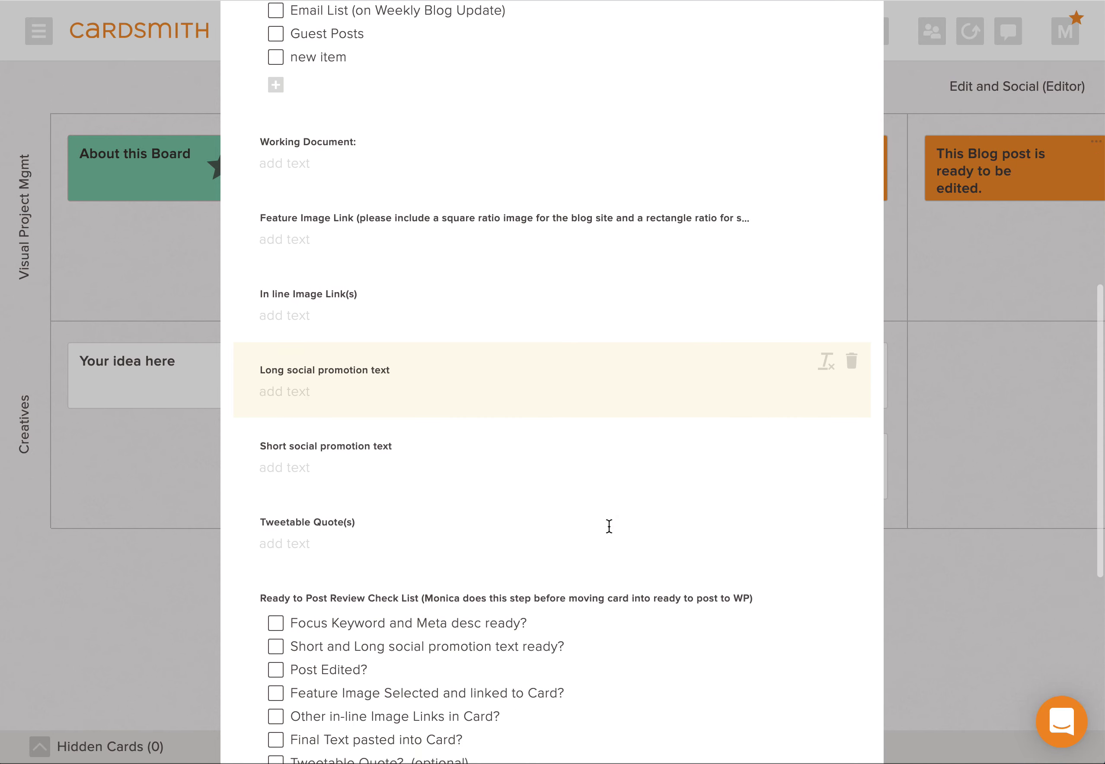
pyautogui.click(939, 594)
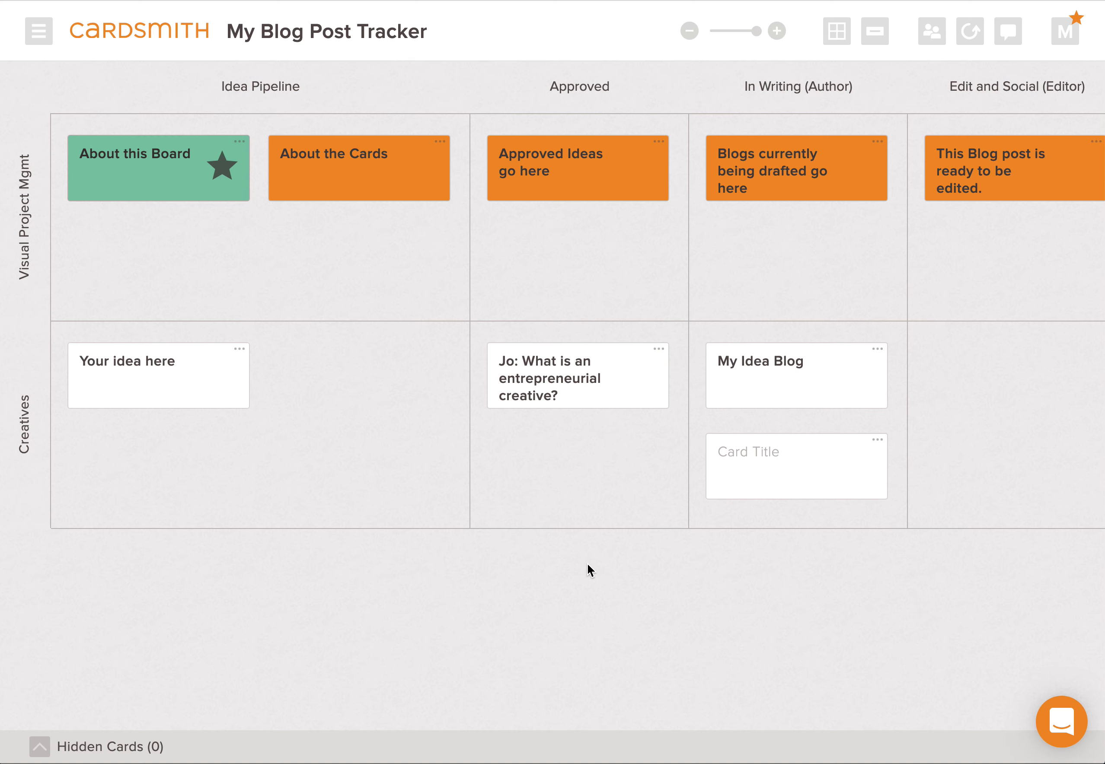
# Step: View the board's remaining workflow columns through Done
pyautogui.hscroll(10, 588, 565)
pyautogui.hscroll(15, 588, 565)
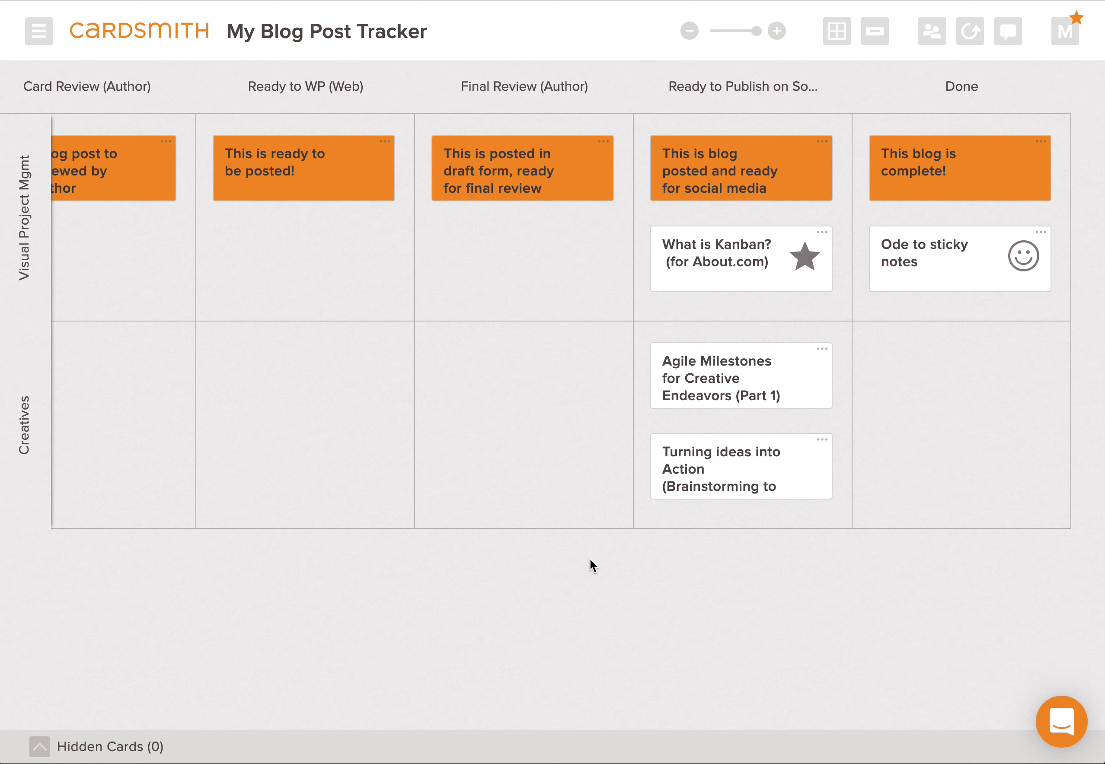
# Step: Review the board's workflow columns and their orange instruction cards in order, from Idea Pipeline through Done
pyautogui.hscroll(-15, 591, 559)
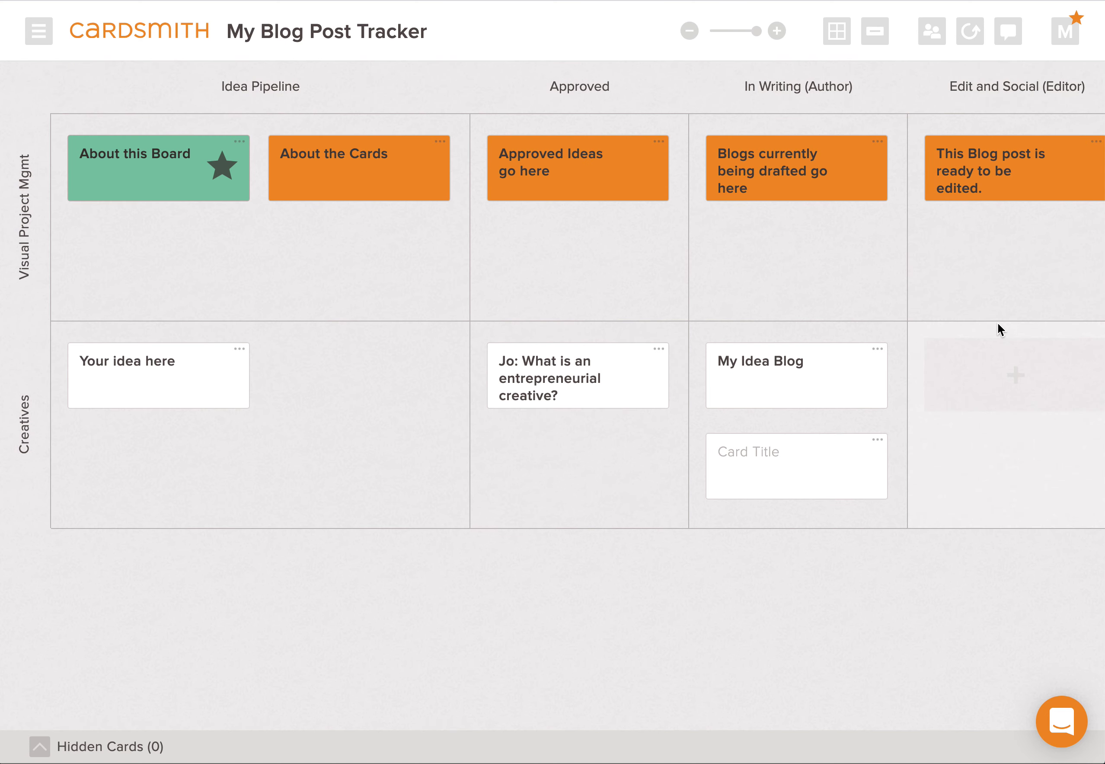
pyautogui.hscroll(3, 806, 276)
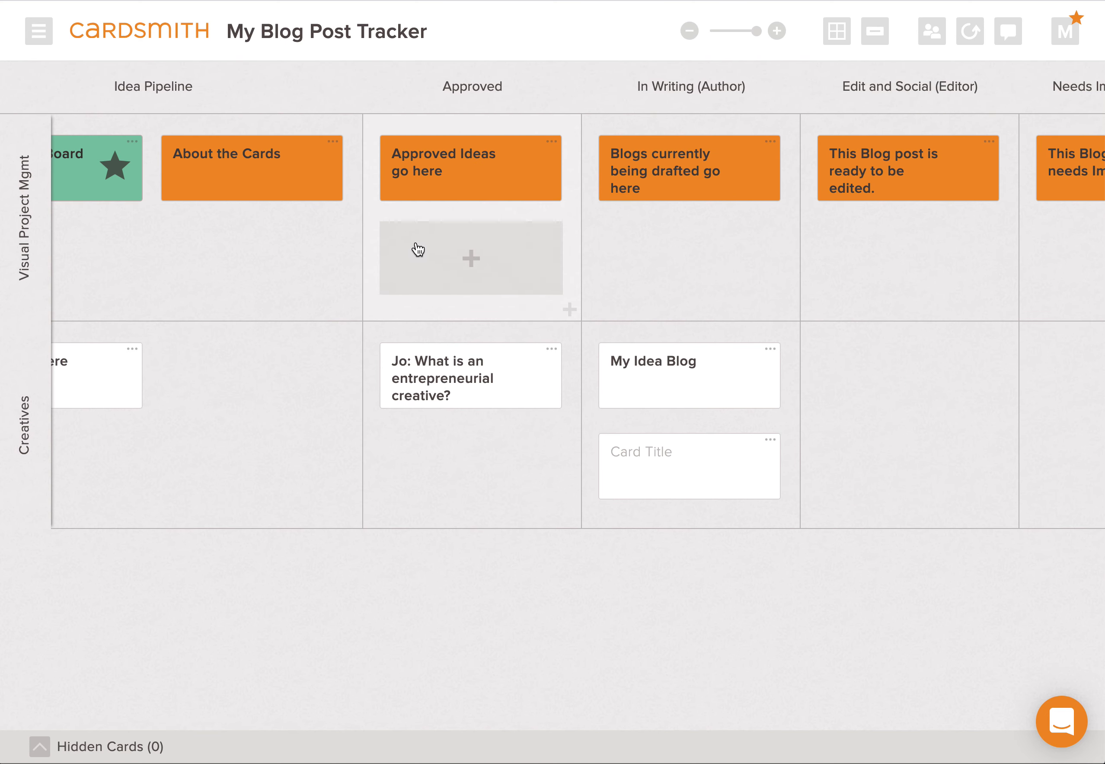
pyautogui.hscroll(10, 254, 250)
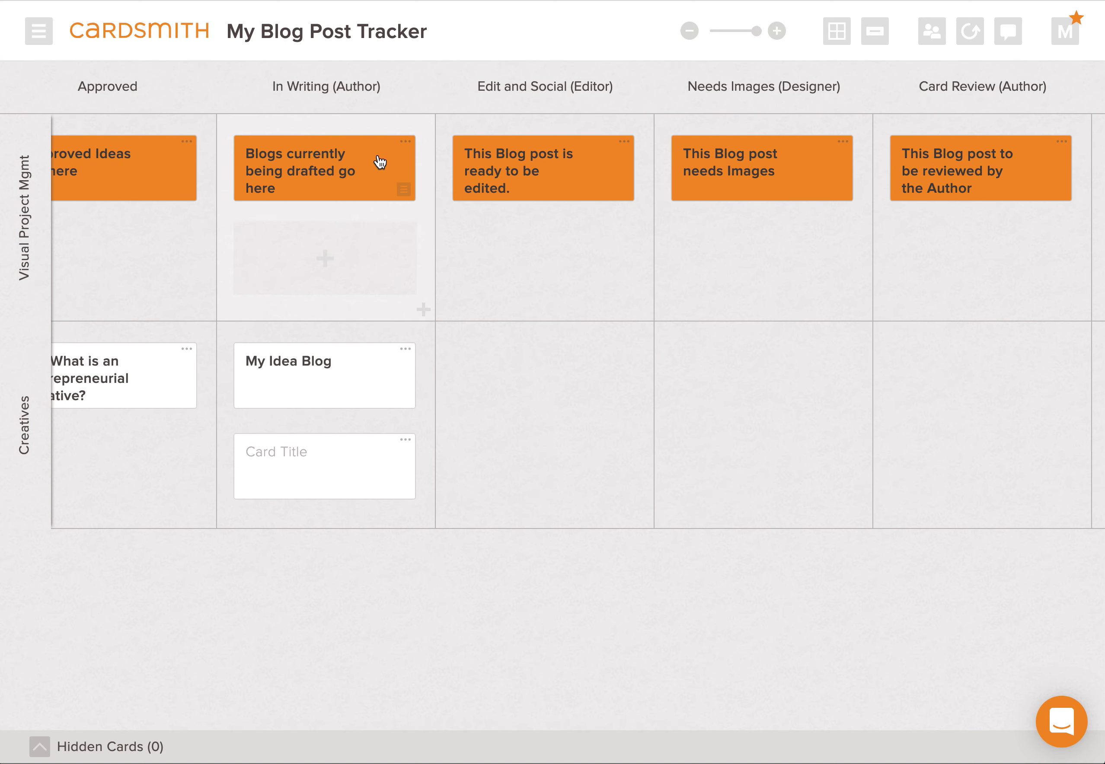
pyautogui.hscroll(2, 592, 191)
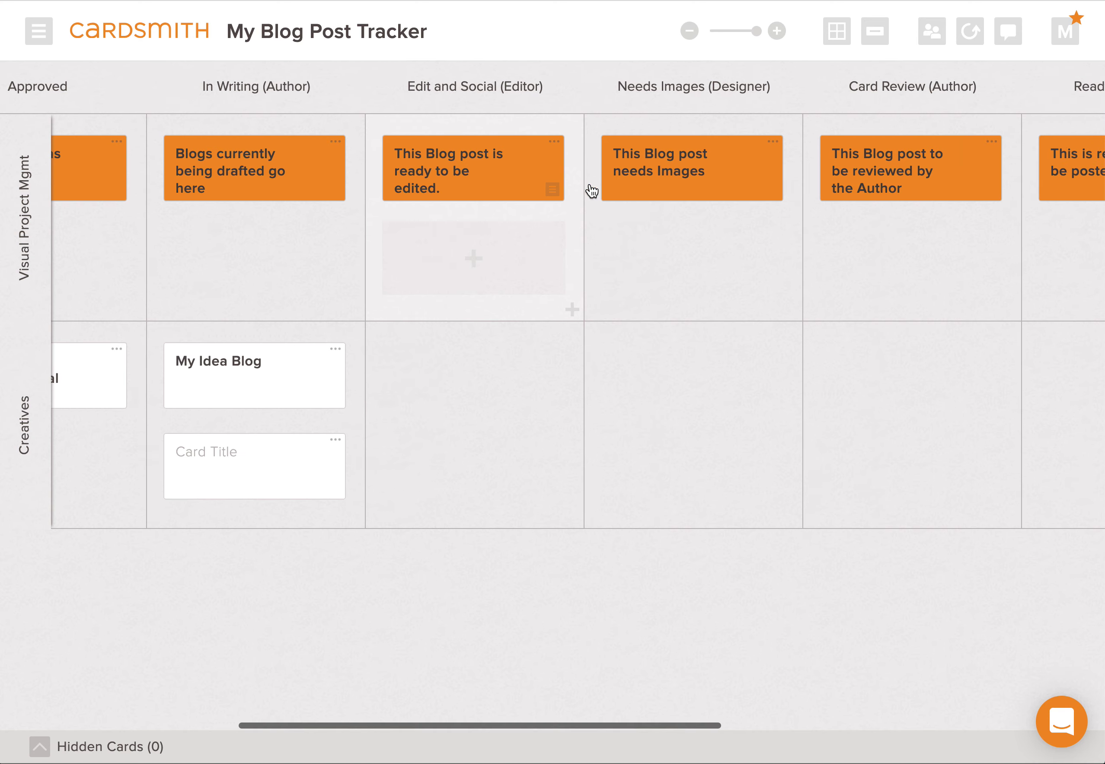
pyautogui.hscroll(5, 591, 190)
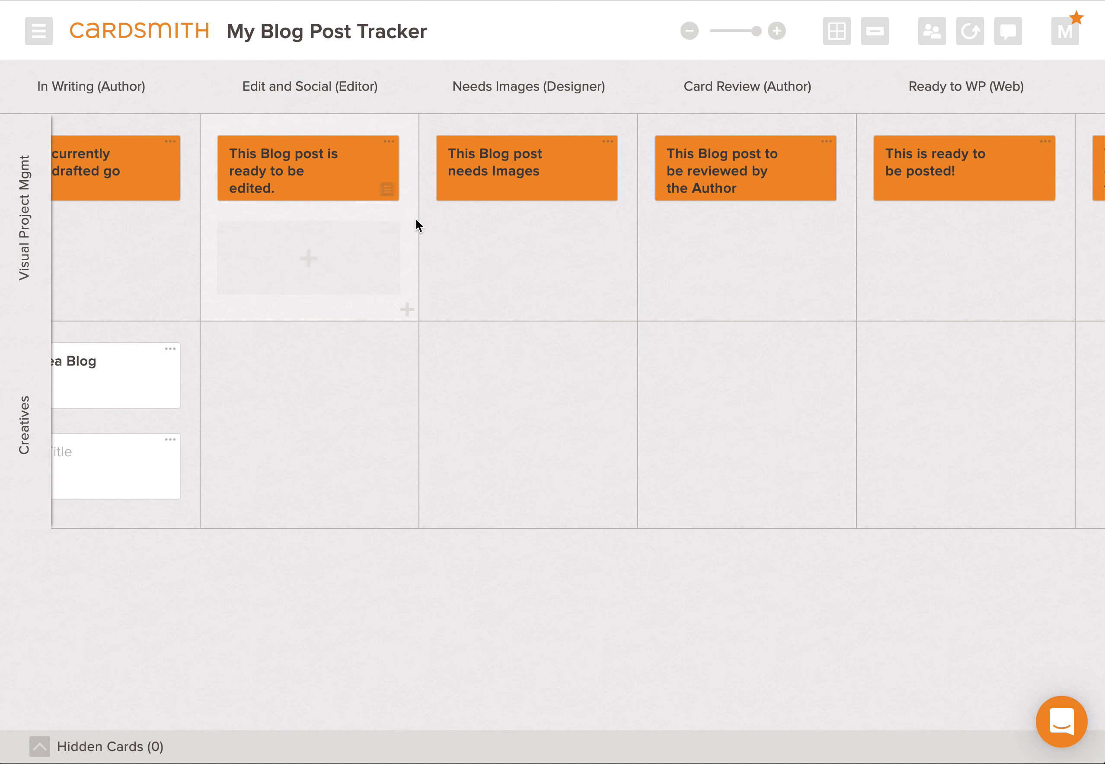
pyautogui.hscroll(7, 526, 230)
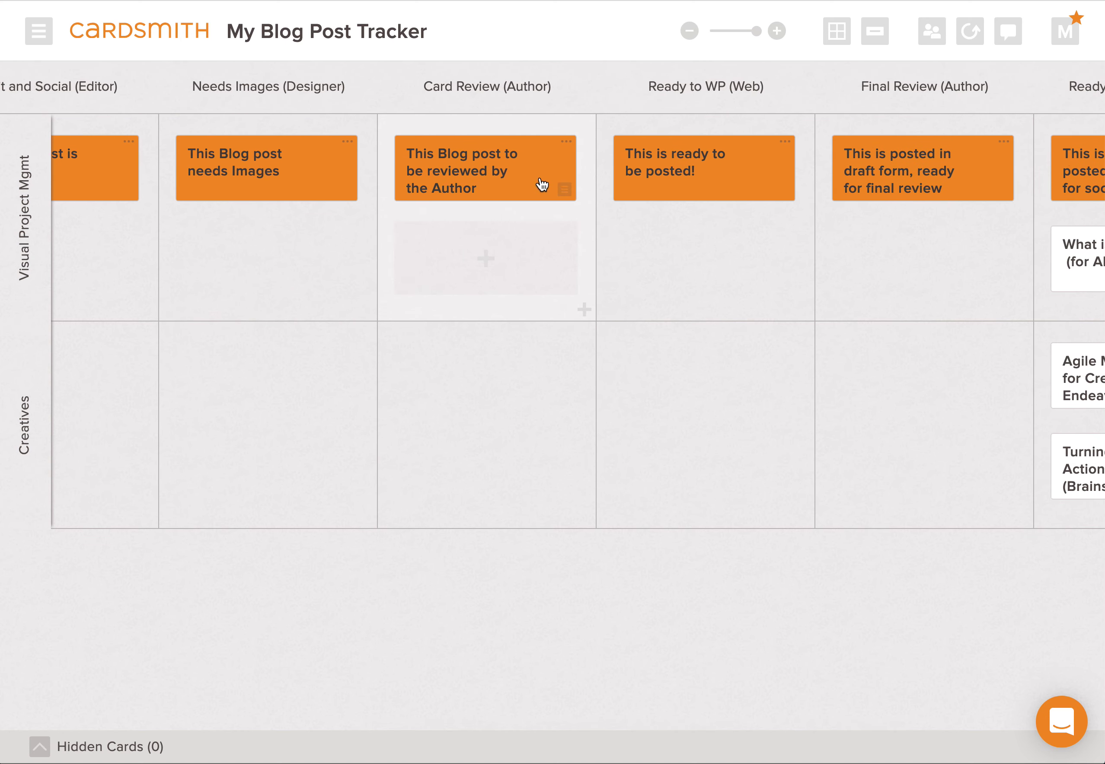
pyautogui.hscroll(7, 540, 180)
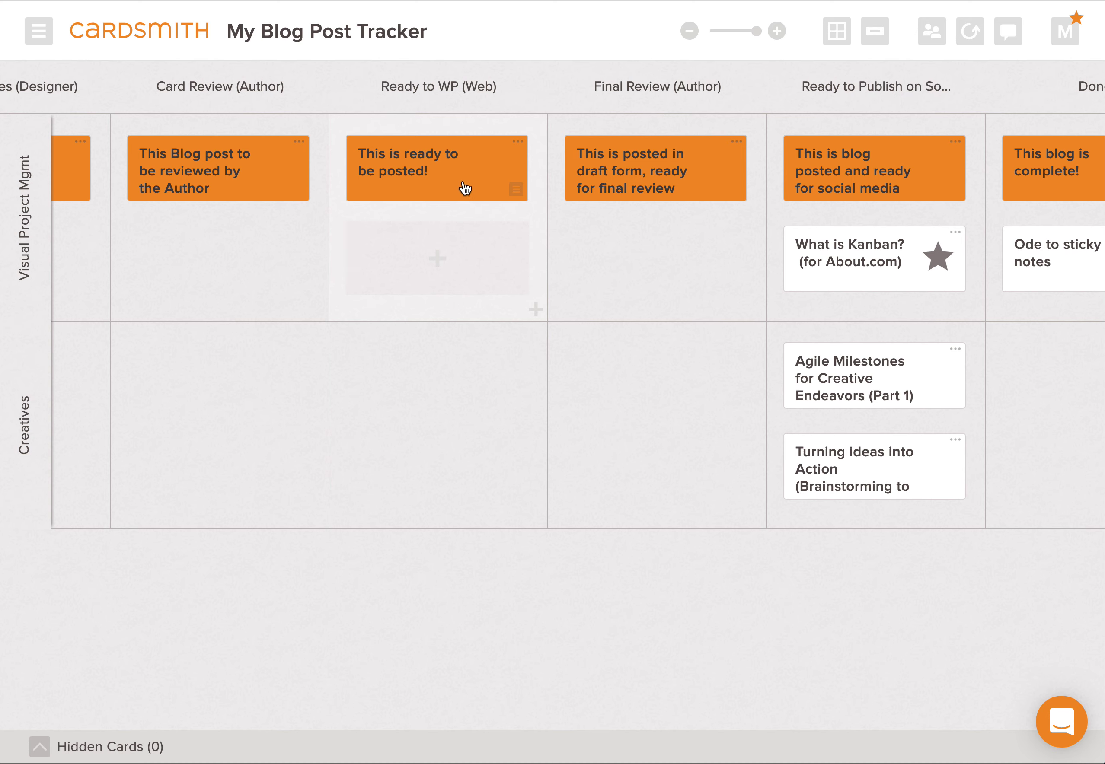
pyautogui.hscroll(5, 455, 248)
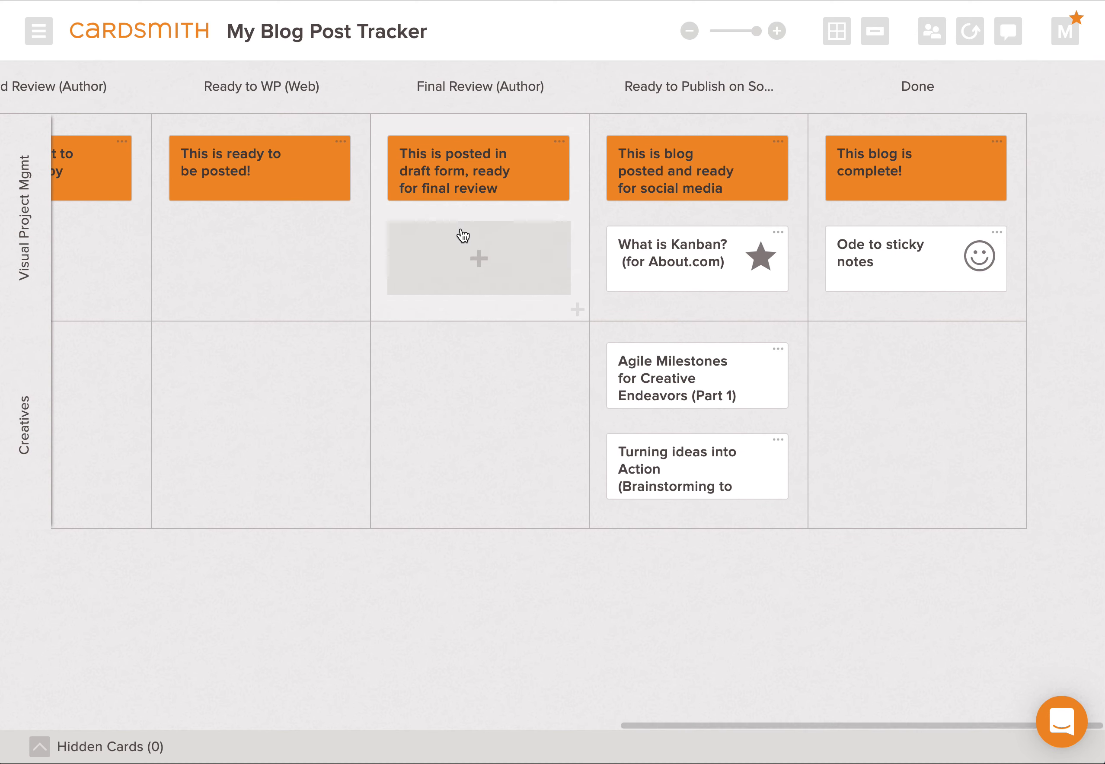
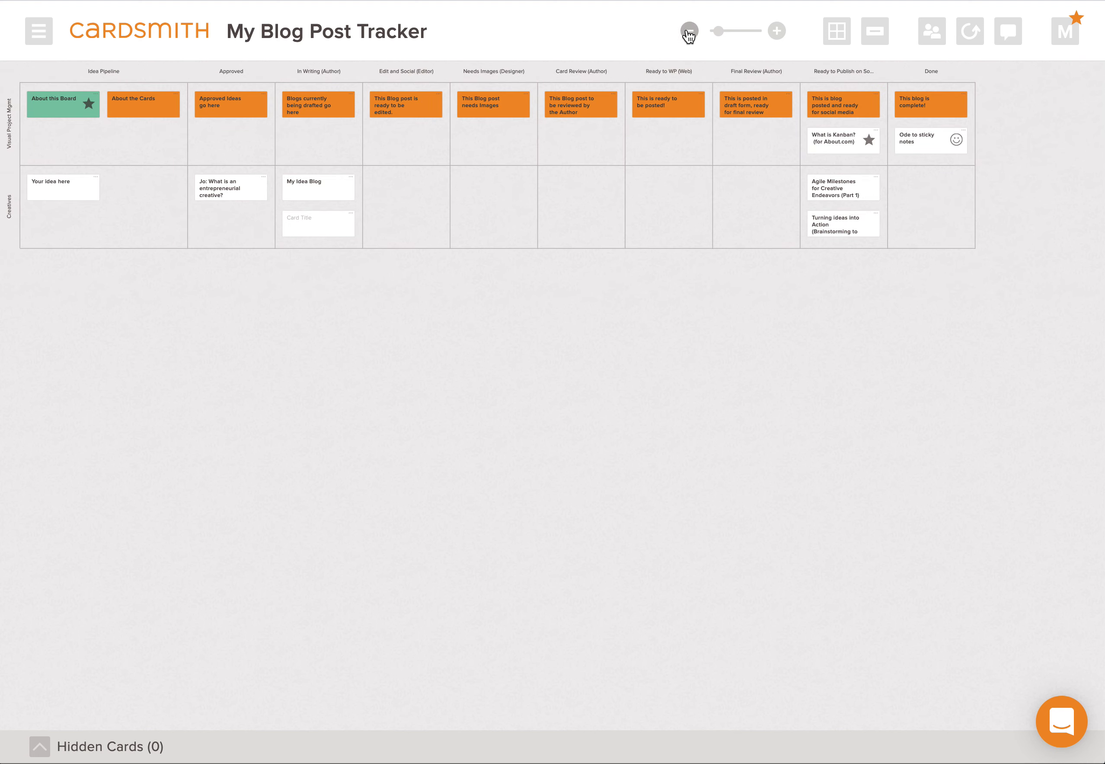
# Step: Select the green About this Board card and all the orange instruction cards in the Visual Project Mgmt row and delete them together
pyautogui.click(48, 114)
pyautogui.keyDown('shift'); pyautogui.click(123, 110); pyautogui.keyUp('shift')
pyautogui.keyDown('shift'); pyautogui.click(244, 111); pyautogui.keyUp('shift')
pyautogui.keyDown('shift'); pyautogui.click(342, 108); pyautogui.keyUp('shift')
pyautogui.keyDown('shift'); pyautogui.click(420, 107); pyautogui.keyUp('shift')
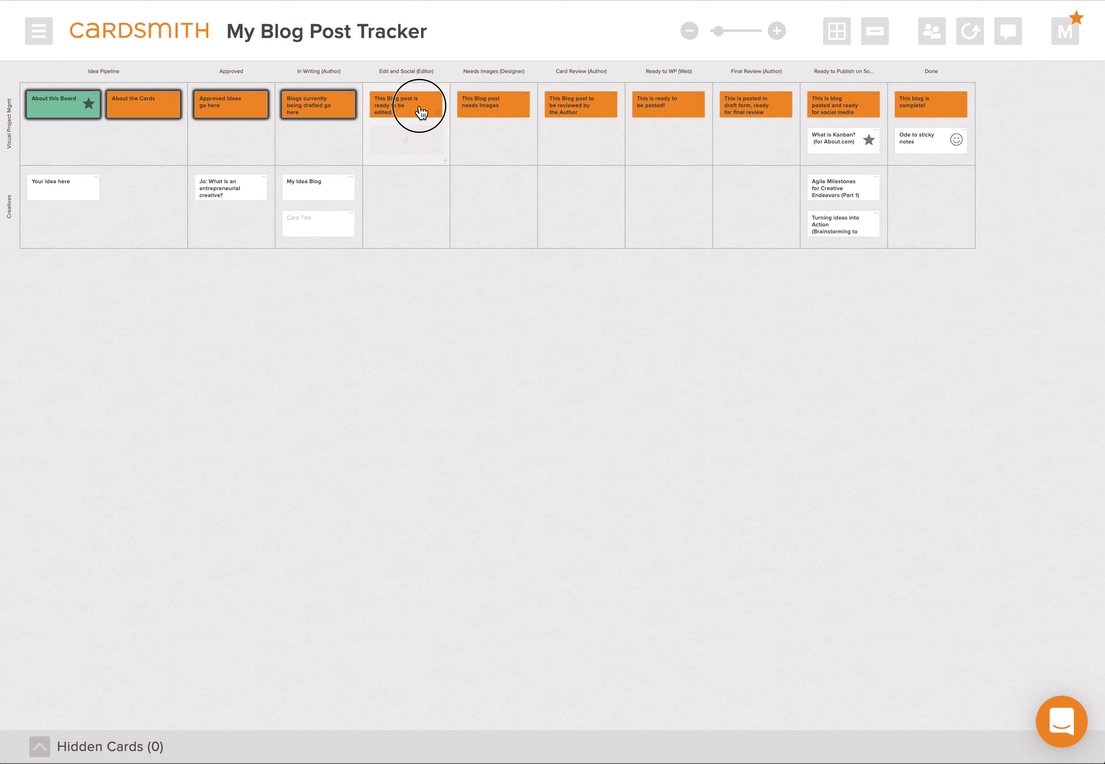
pyautogui.keyDown('shift'); pyautogui.click(509, 111); pyautogui.keyUp('shift')
pyautogui.keyDown('shift'); pyautogui.click(583, 109); pyautogui.keyUp('shift')
pyautogui.keyDown('shift'); pyautogui.click(679, 112); pyautogui.keyUp('shift')
pyautogui.keyDown('shift'); pyautogui.click(791, 108); pyautogui.keyUp('shift')
pyautogui.keyDown('shift'); pyautogui.click(861, 110); pyautogui.keyUp('shift')
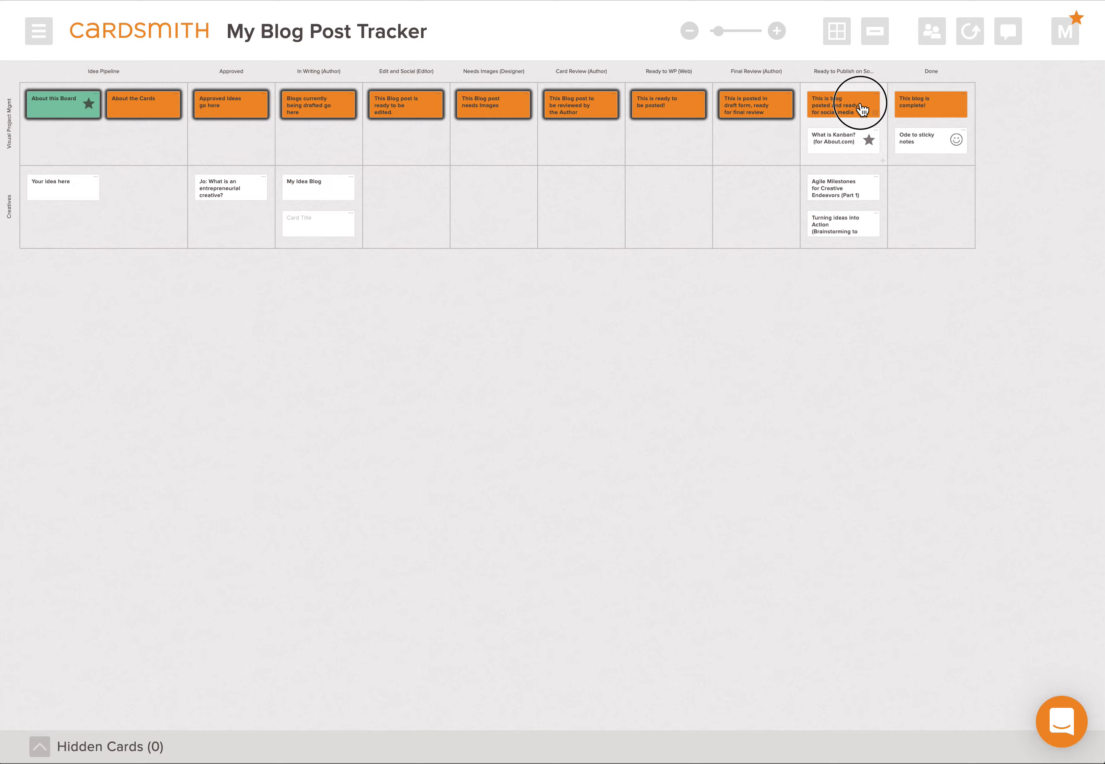
pyautogui.keyDown('shift'); pyautogui.click(947, 108); pyautogui.keyUp('shift')
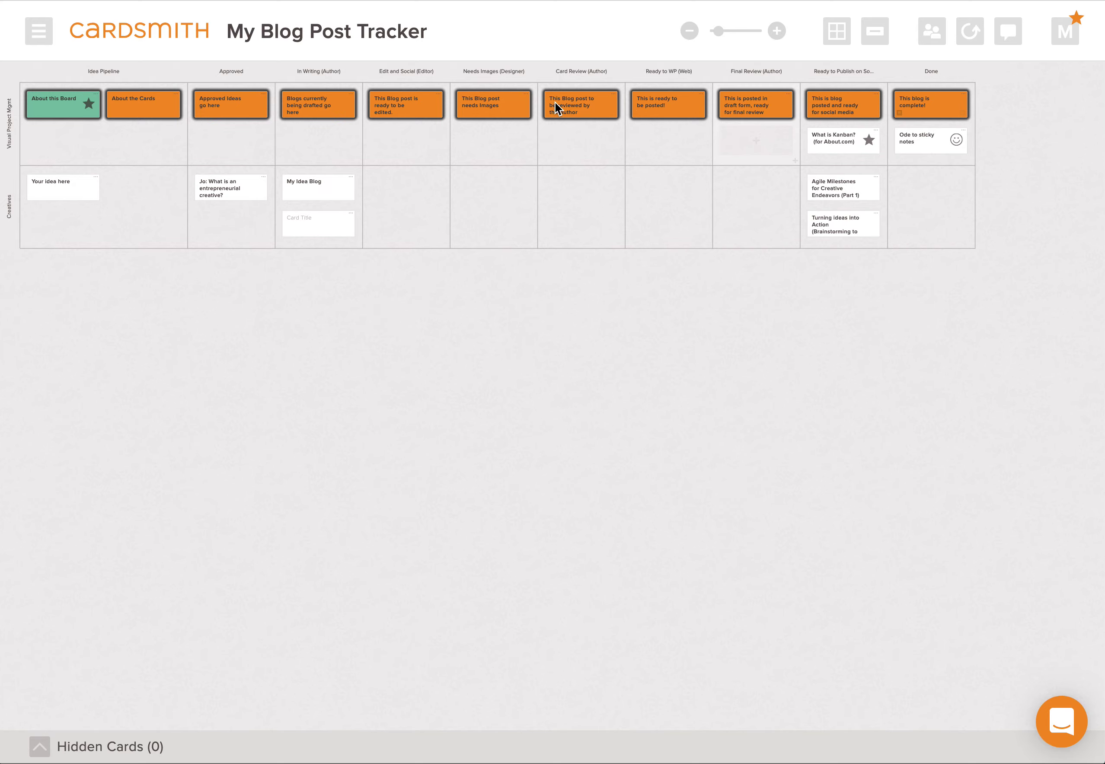
pyautogui.click(33, 114)
pyautogui.click(51, 271)
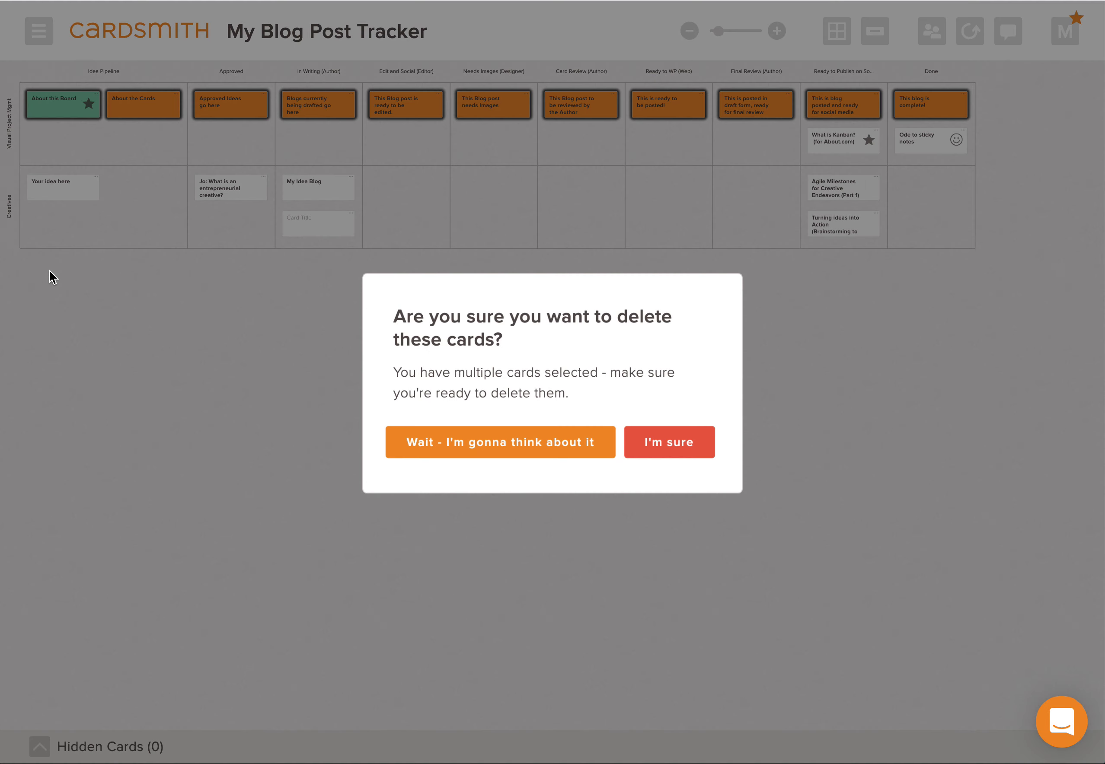
pyautogui.click(675, 444)
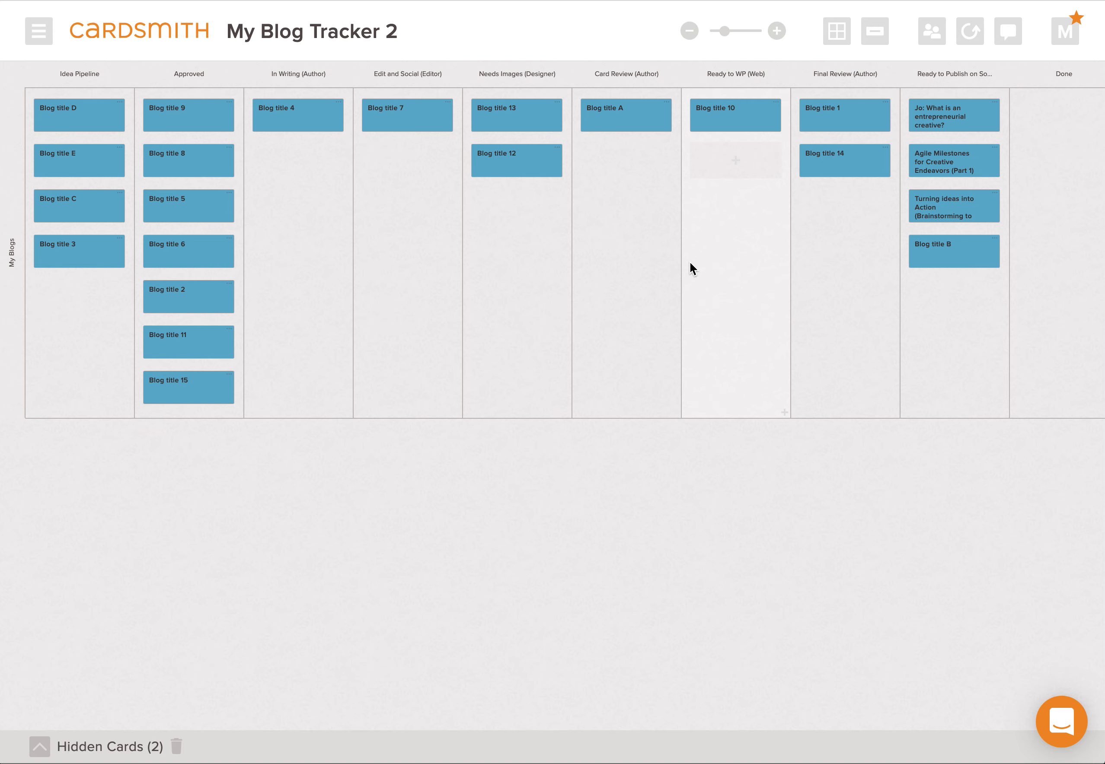
# Step: On the My Blog Tracker 2 board, move Blog title B and the Turning ideas into Action card to the Done column
pyautogui.hscroll(2, 690, 262)
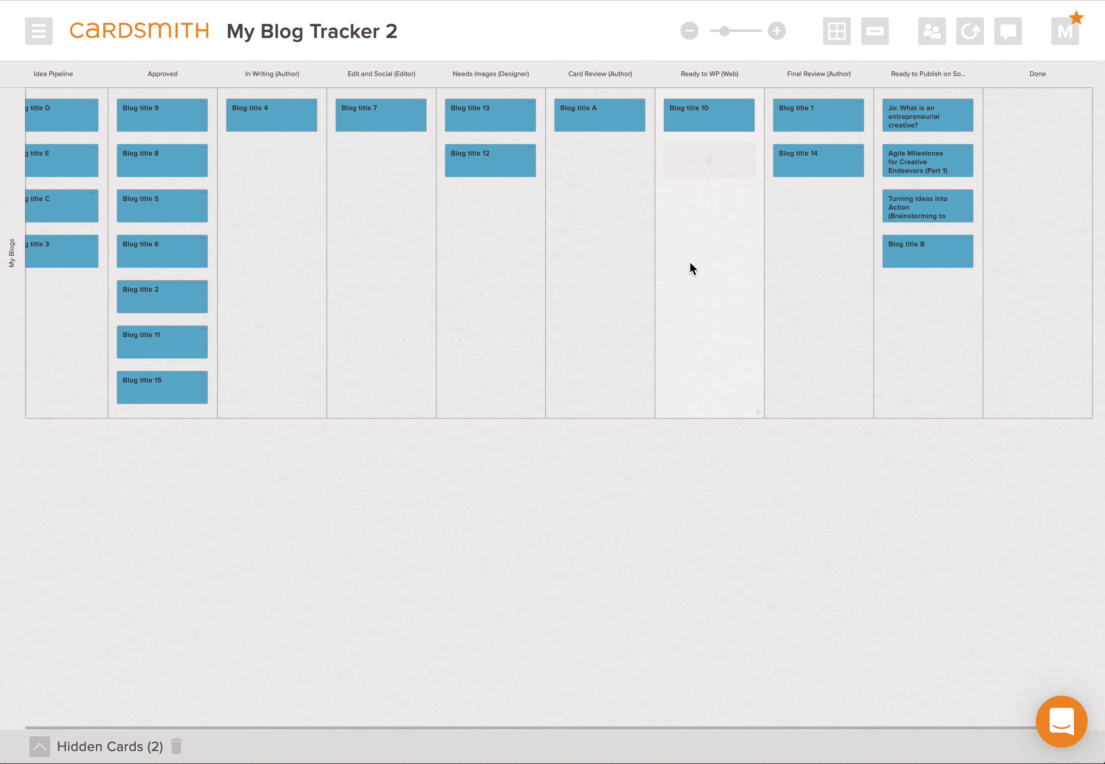
pyautogui.hscroll(-2, 689, 263)
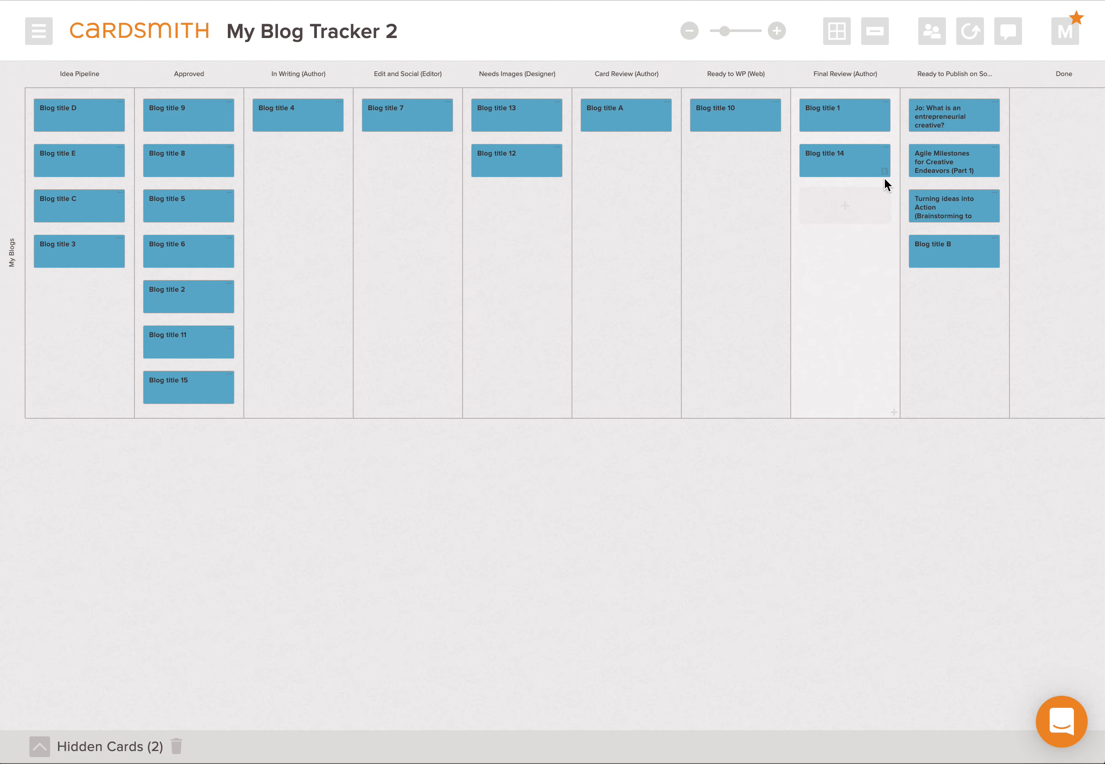
pyautogui.hscroll(2, 884, 180)
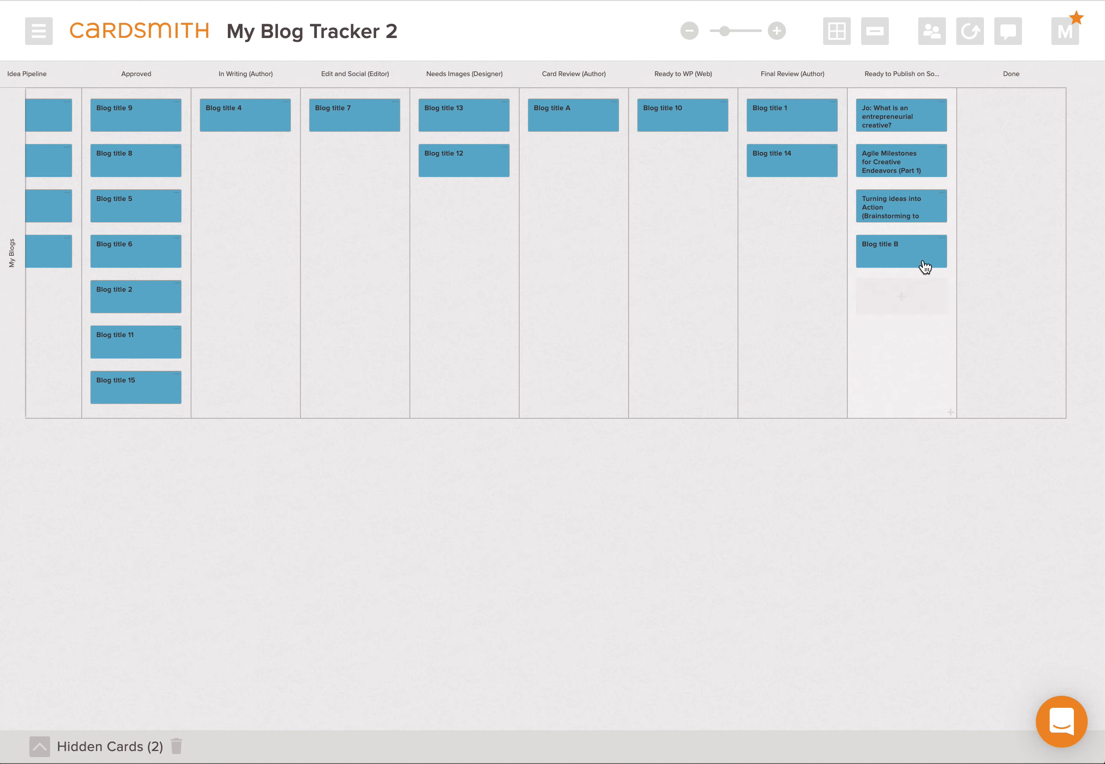
pyautogui.click(889, 264)
pyautogui.moveTo(889, 263); pyautogui.dragTo(979, 143)
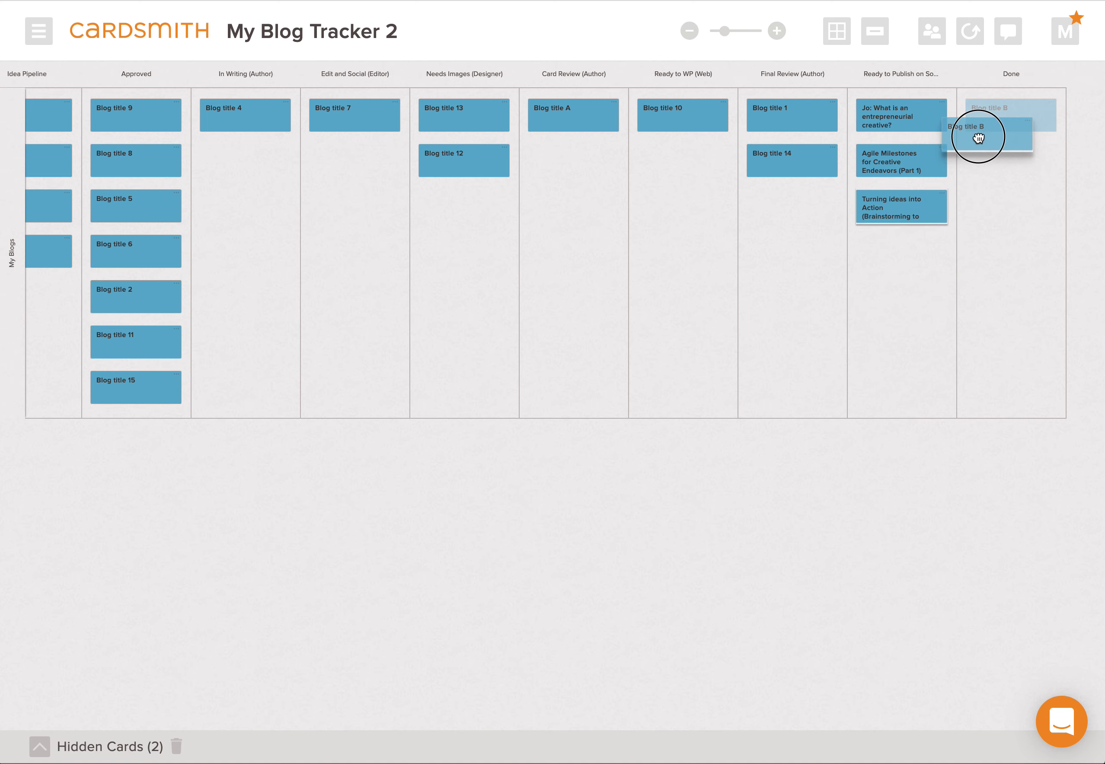
pyautogui.moveTo(922, 214); pyautogui.dragTo(1034, 153)
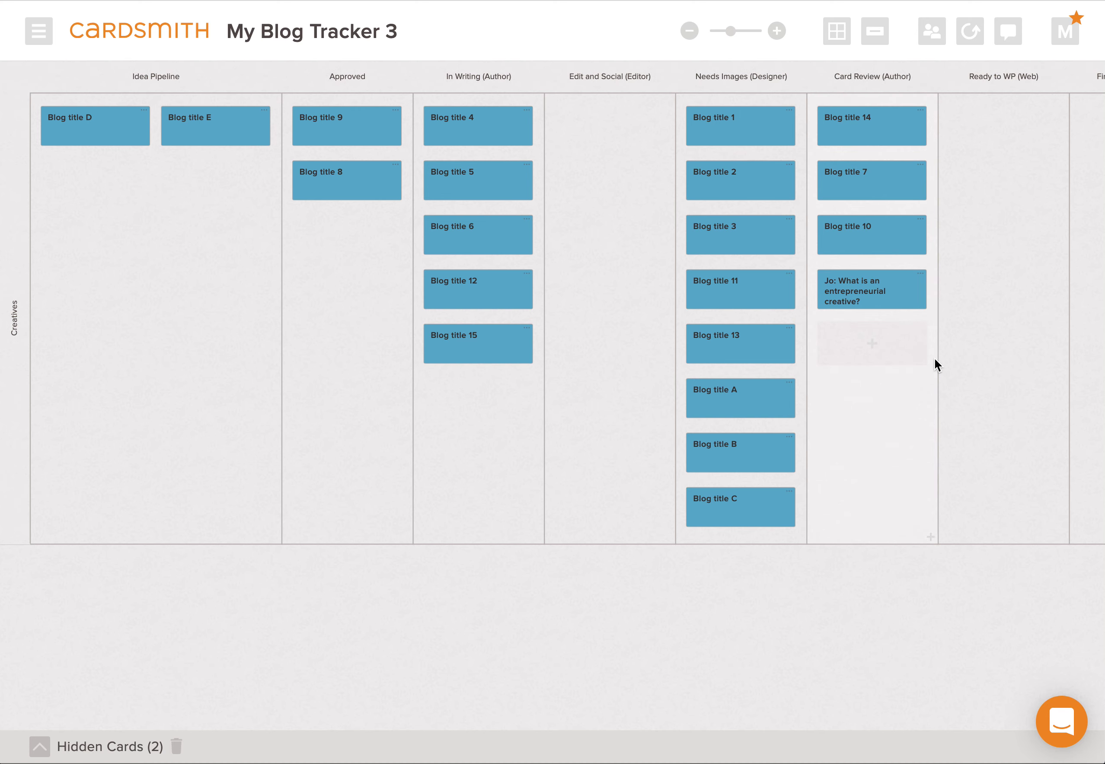
# Step: On the My Blog Tracker 3 board, move the Turning ideas into Action and Agile Milestones cards to the Done column
pyautogui.hscroll(10, 935, 359)
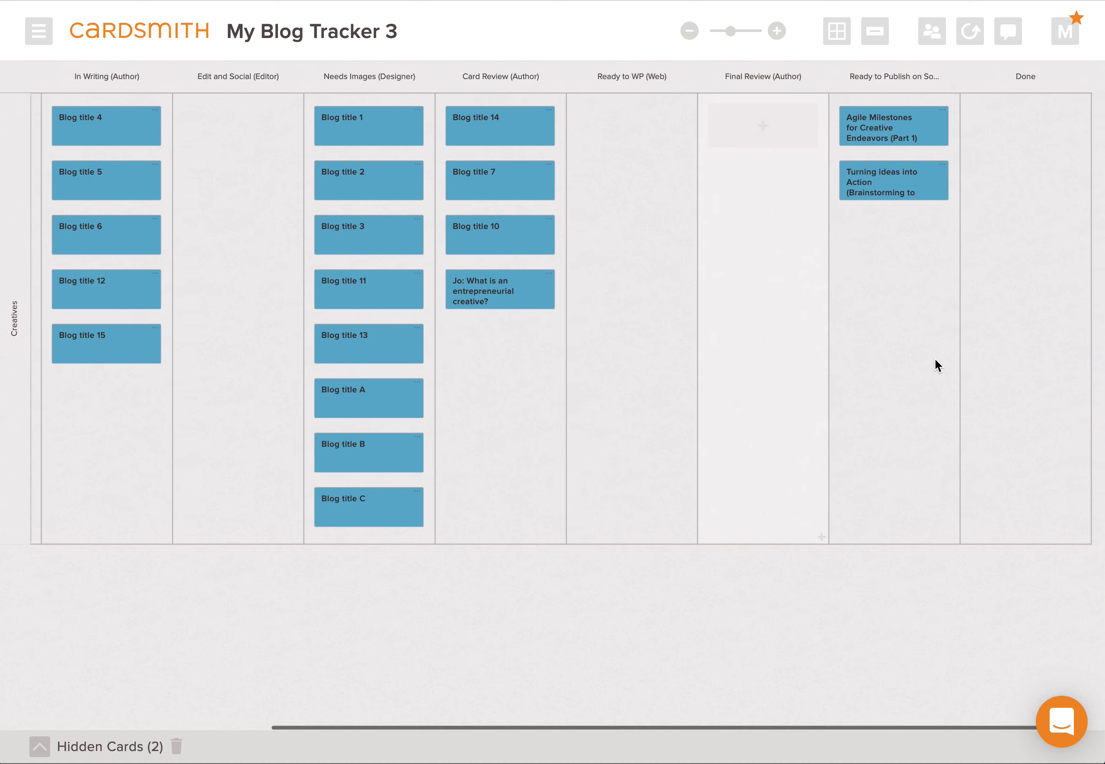
pyautogui.hscroll(2, 935, 359)
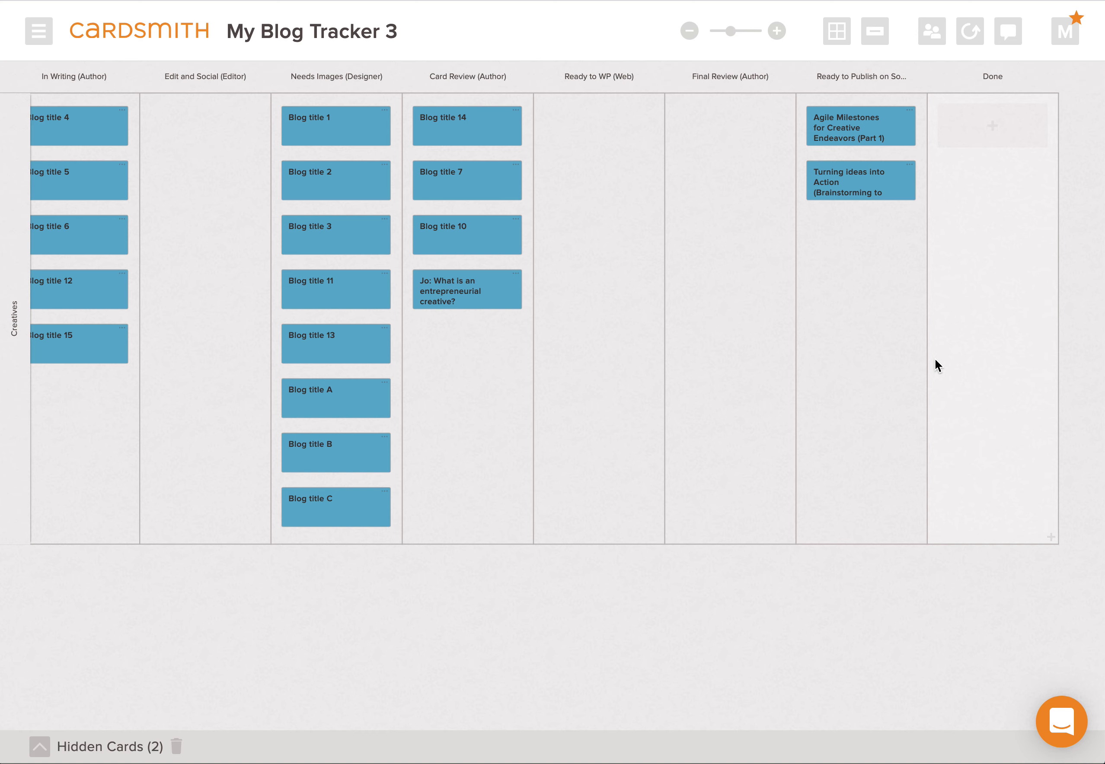
pyautogui.moveTo(908, 204); pyautogui.dragTo(995, 126)
pyautogui.moveTo(892, 121); pyautogui.dragTo(1039, 174)
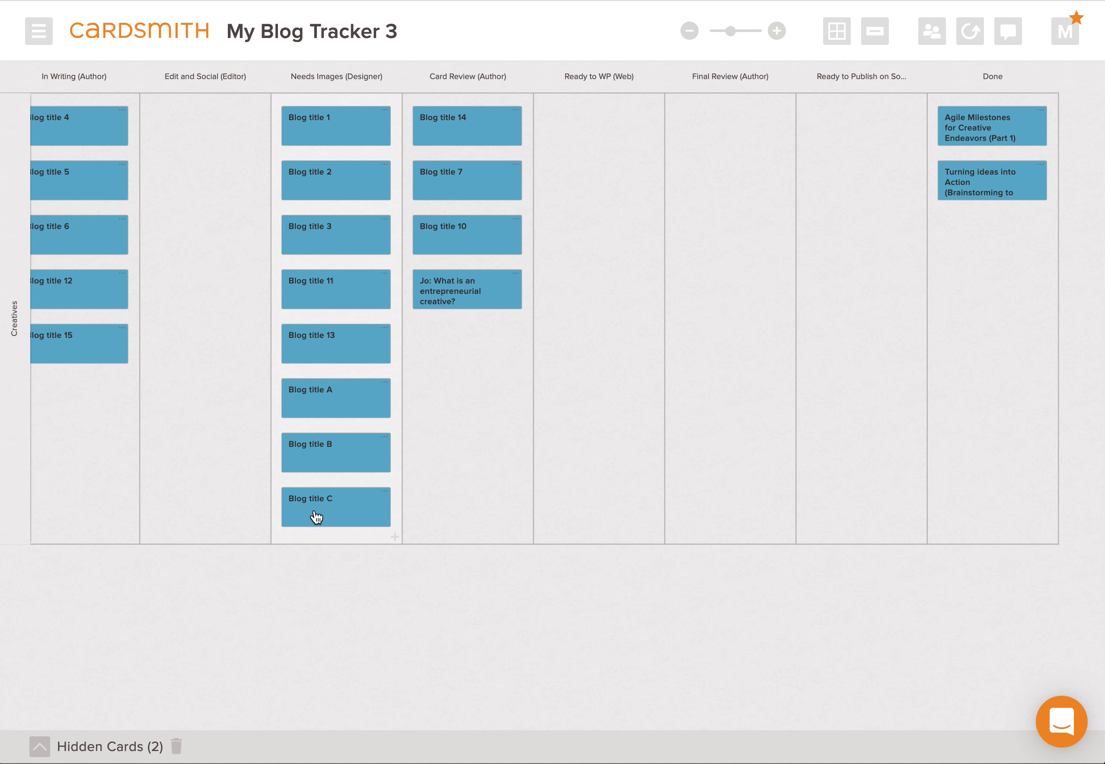
# Step: Move Blog title C through Card Review to Final Review, Blog title 10 to Ready to WP, and the entrepreneurial creative card to Ready to Publish
pyautogui.moveTo(316, 517); pyautogui.dragTo(438, 336)
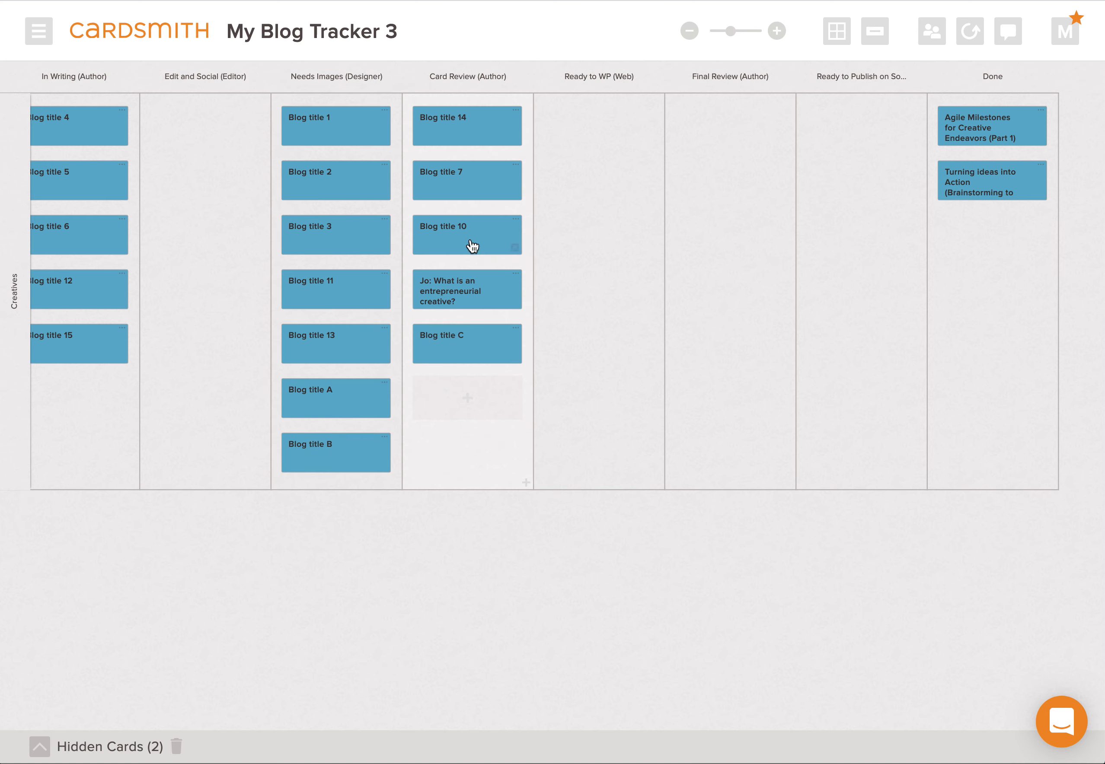
pyautogui.moveTo(450, 245); pyautogui.dragTo(583, 120)
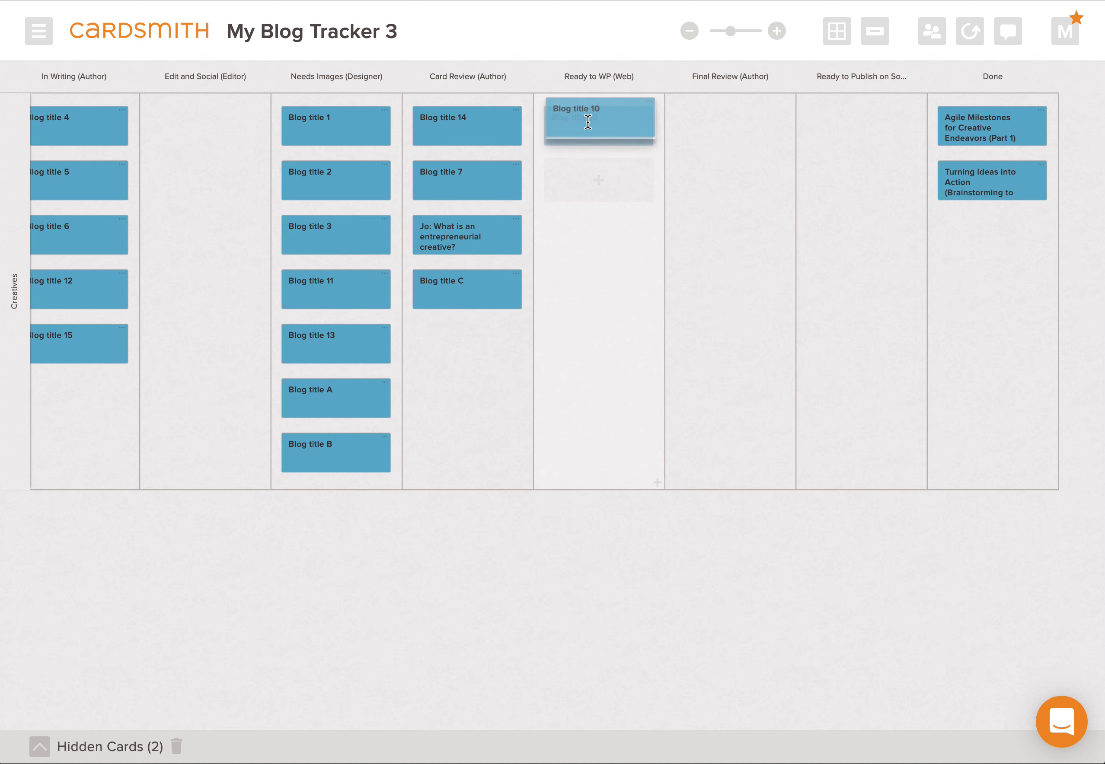
pyautogui.moveTo(478, 293); pyautogui.dragTo(719, 135)
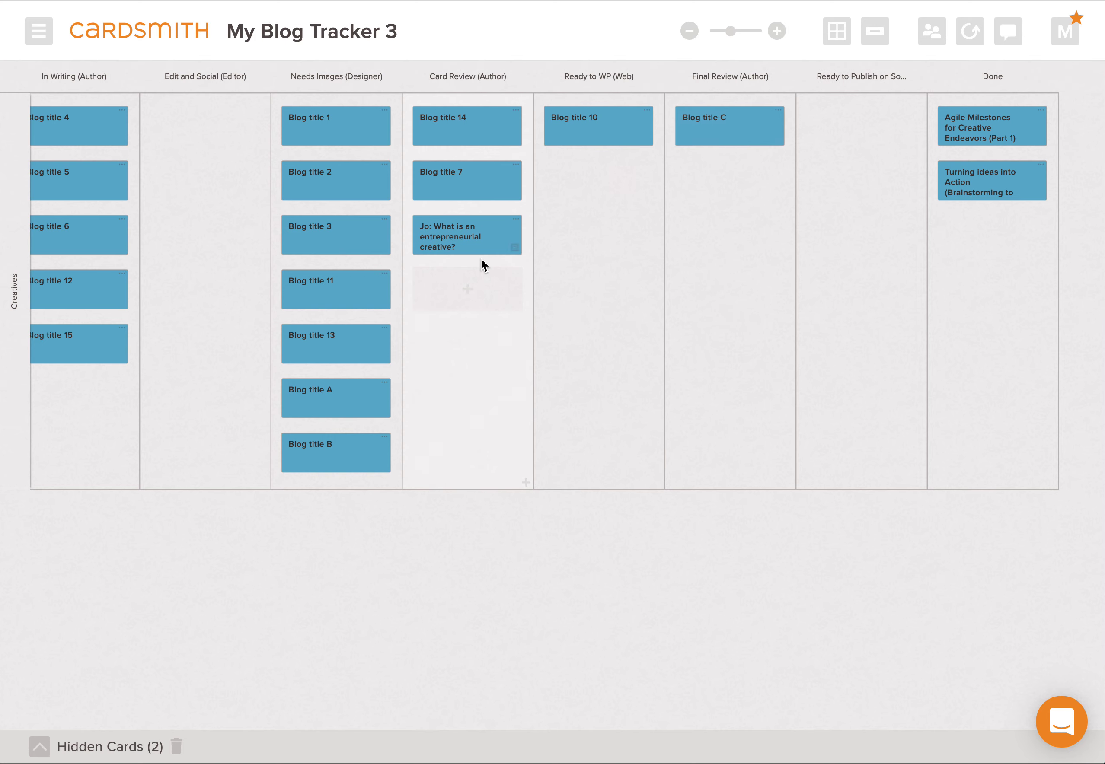
pyautogui.moveTo(475, 249); pyautogui.dragTo(861, 144)
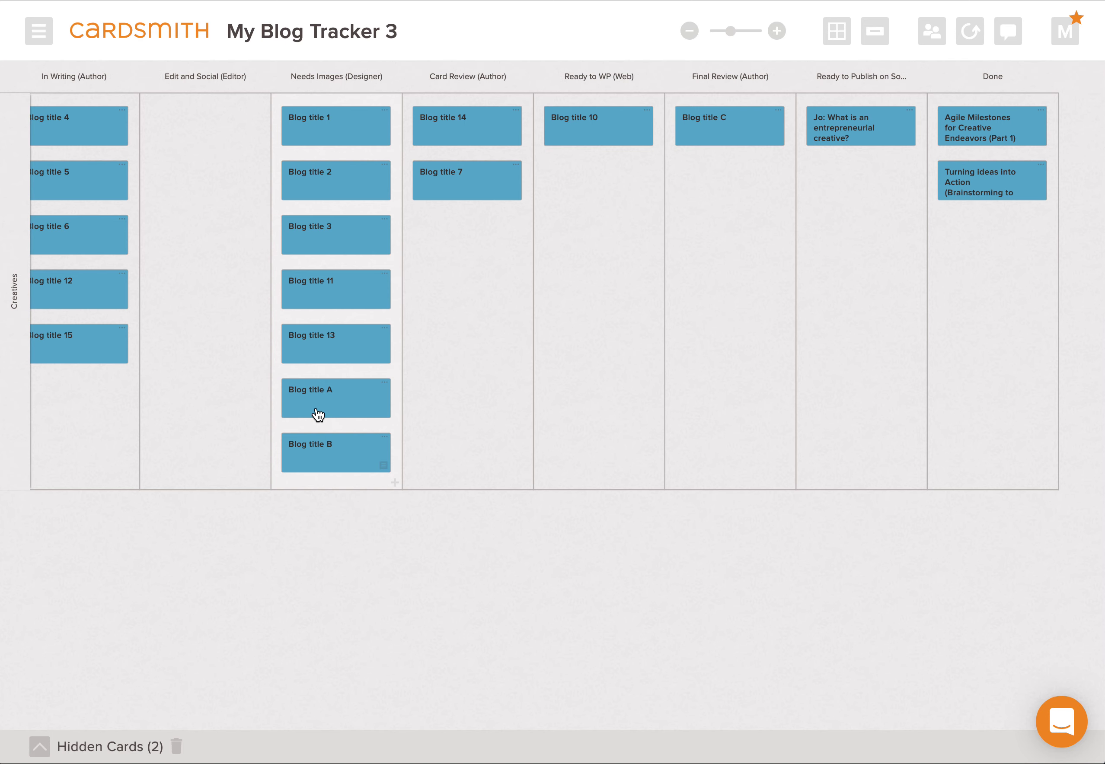
# Step: Color the Blog title 12 and Blog title 15 cards in the In Writing column orange
pyautogui.hscroll(-5, 318, 413)
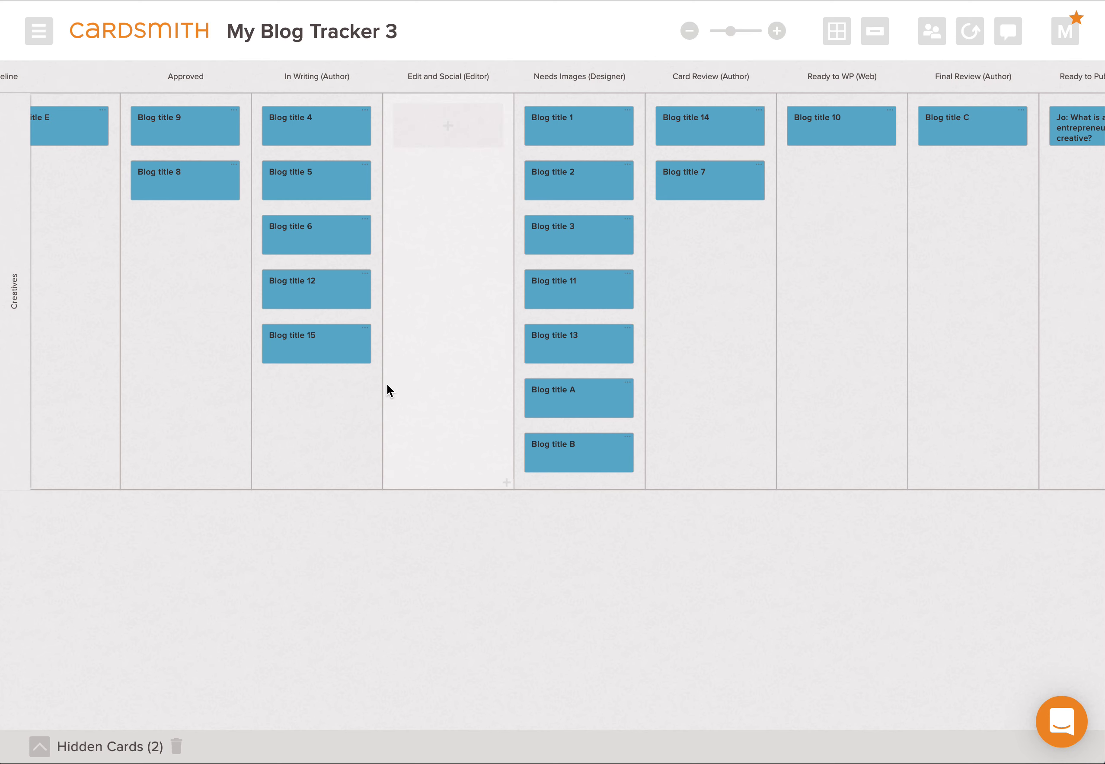
pyautogui.hscroll(-3, 387, 383)
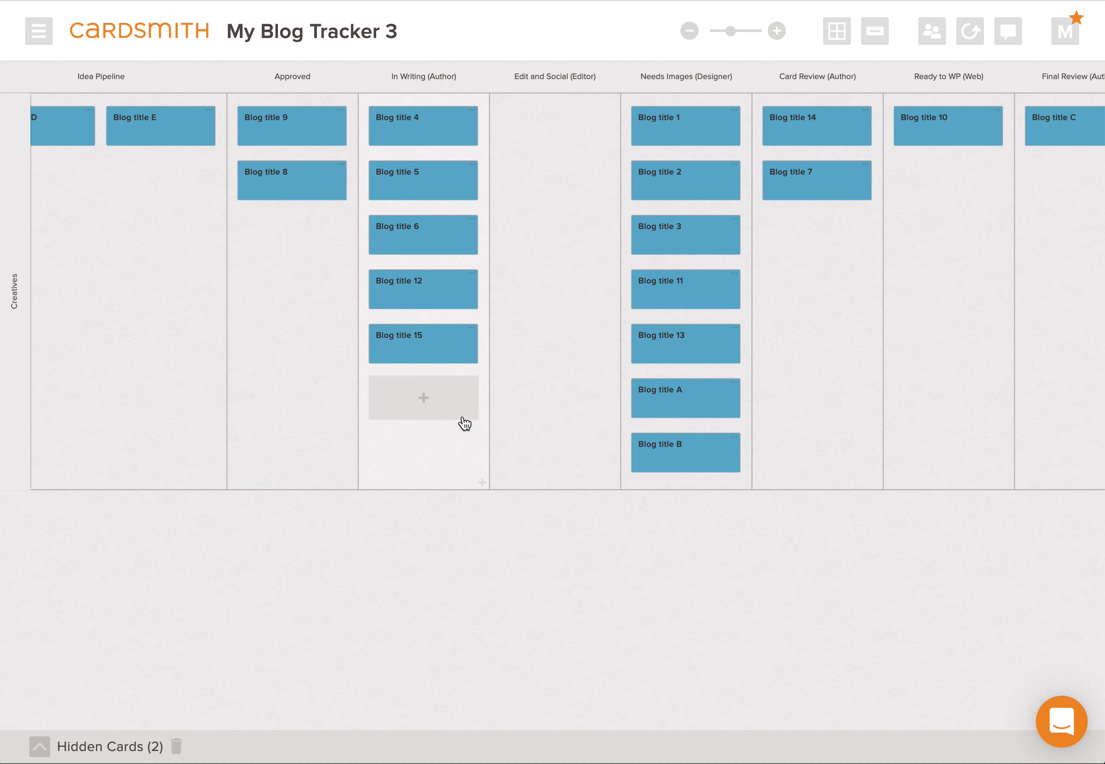
pyautogui.rightClick(468, 306)
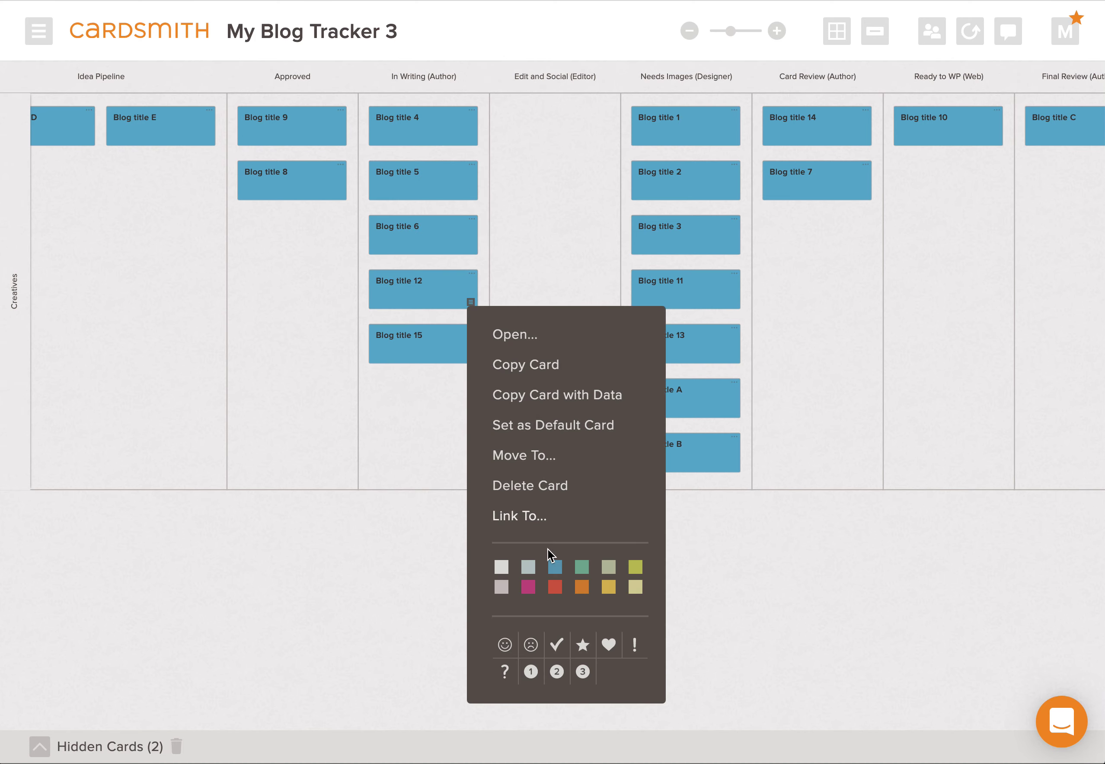
pyautogui.click(582, 588)
pyautogui.rightClick(470, 361)
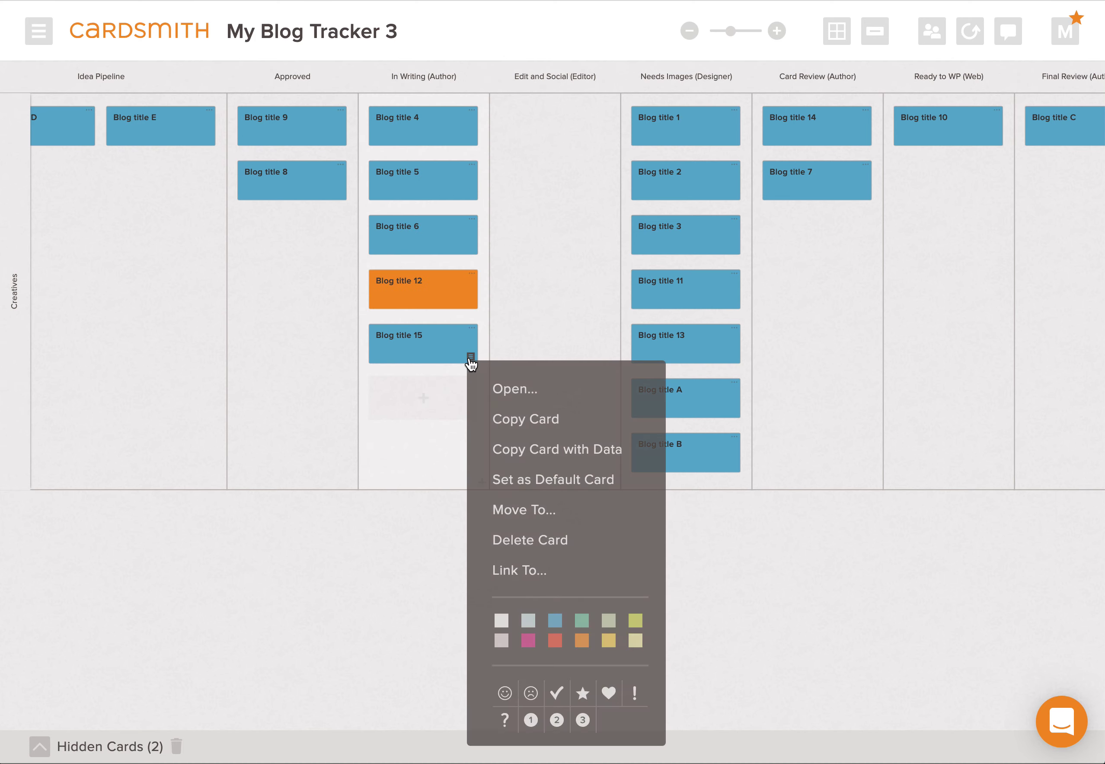
pyautogui.click(582, 640)
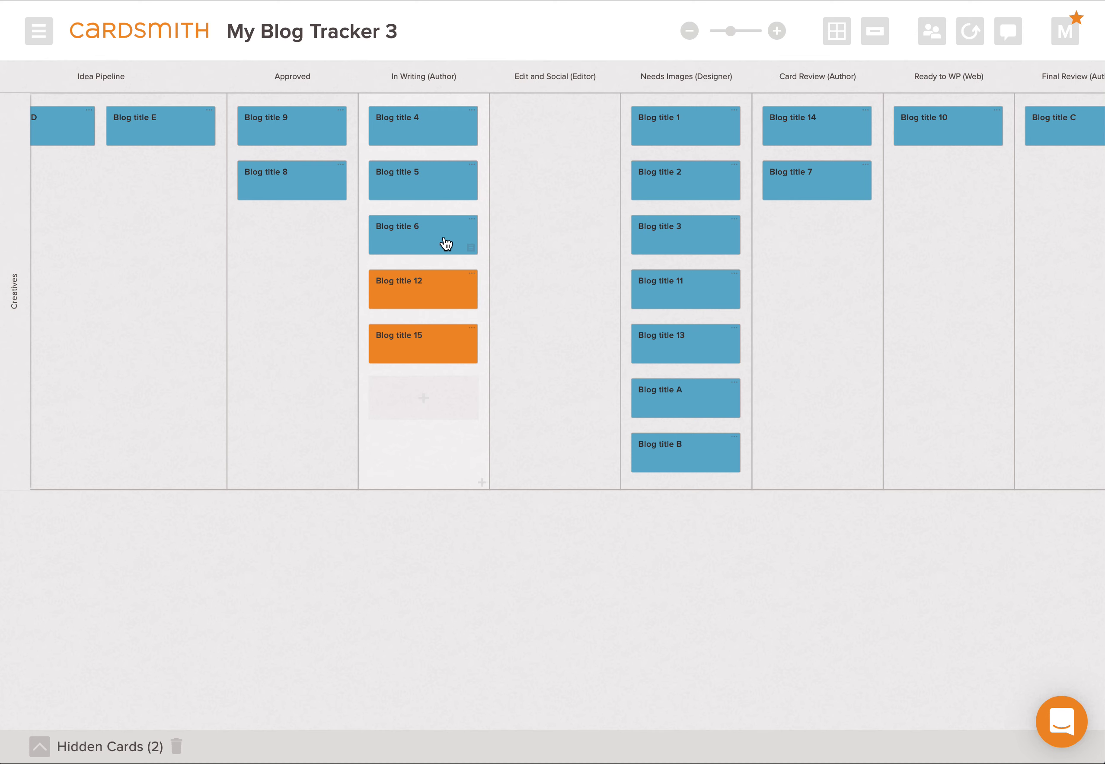
# Step: Move Blog title 6 to Edit and Social, Blog title A to Ready to WP, and Blog title B to Final Review
pyautogui.moveTo(446, 242); pyautogui.dragTo(570, 130)
pyautogui.hscroll(5, 730, 368)
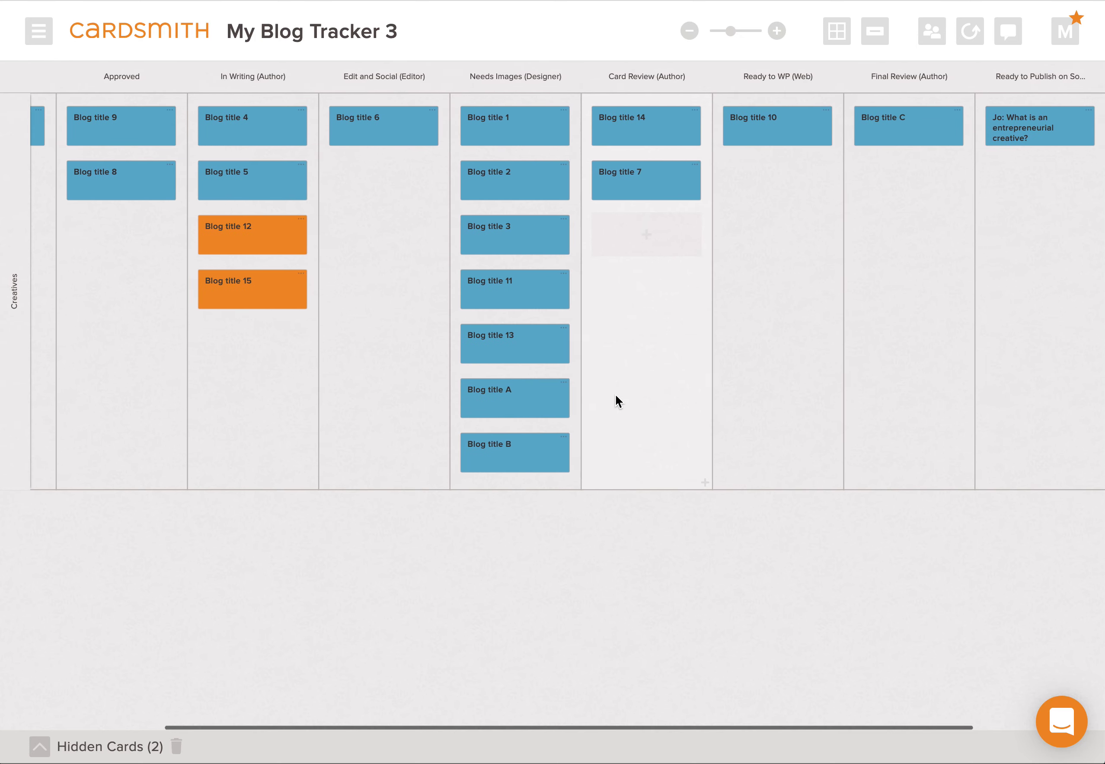
pyautogui.moveTo(461, 412); pyautogui.dragTo(732, 204)
pyautogui.moveTo(489, 390); pyautogui.dragTo(818, 202)
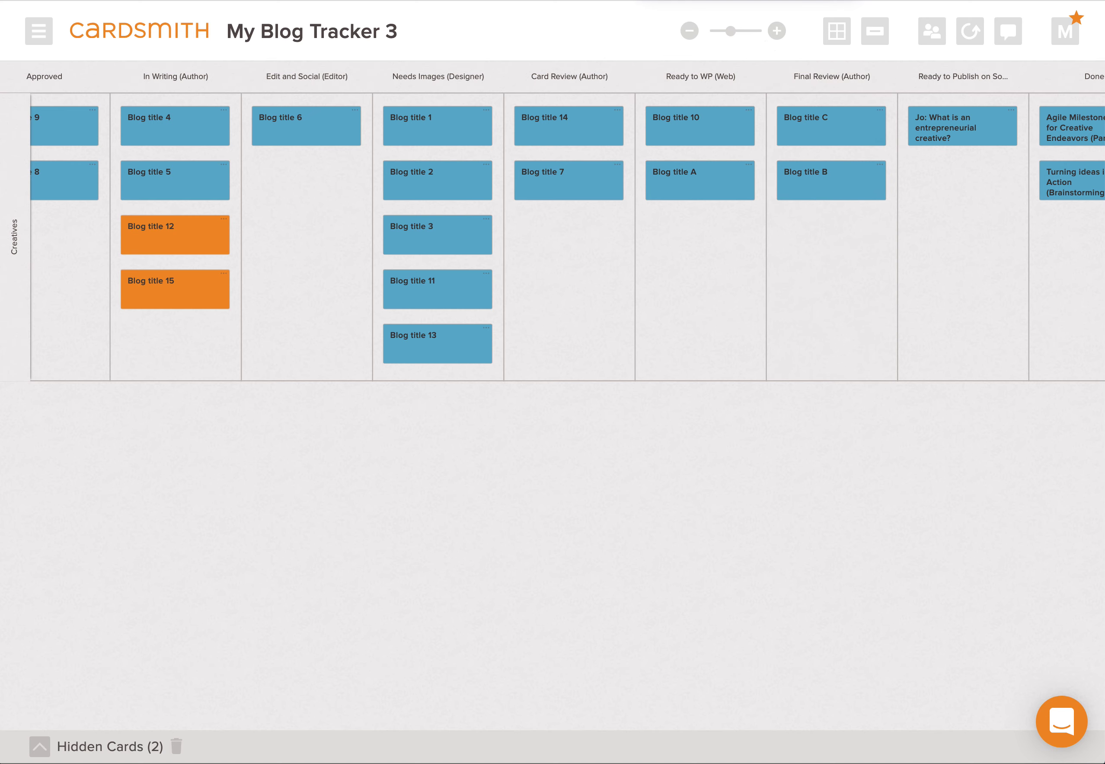
pyautogui.hscroll(-6, 611, 326)
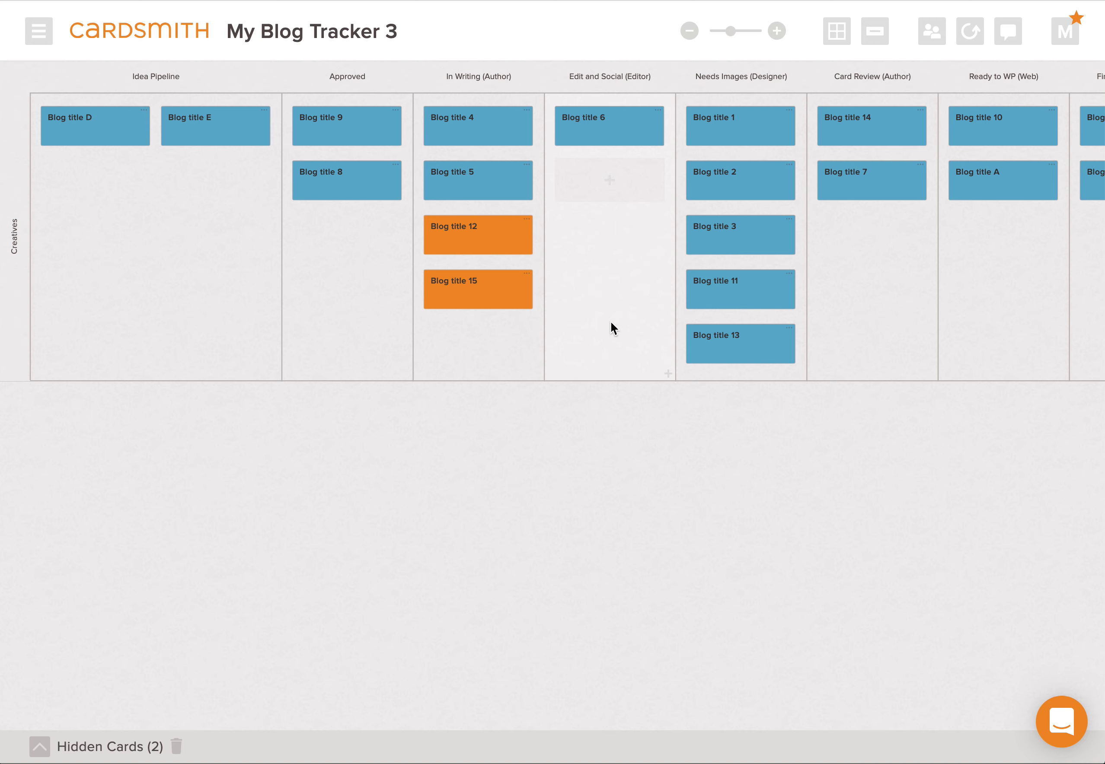
pyautogui.hscroll(6, 592, 322)
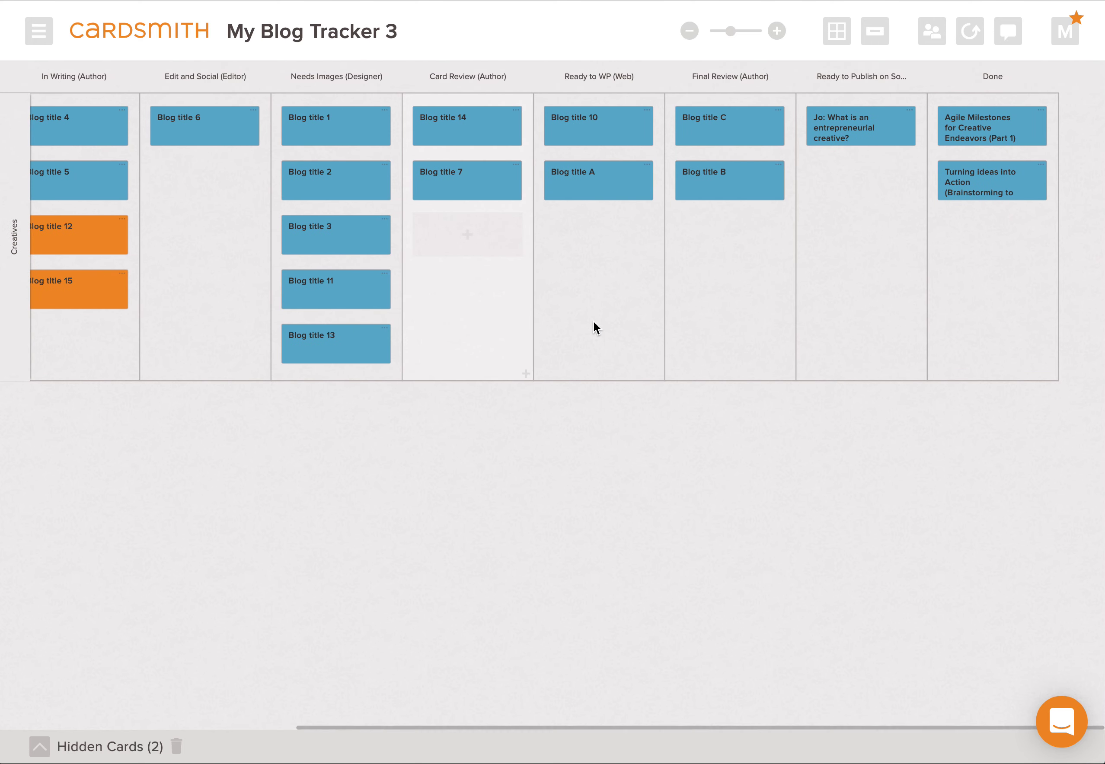